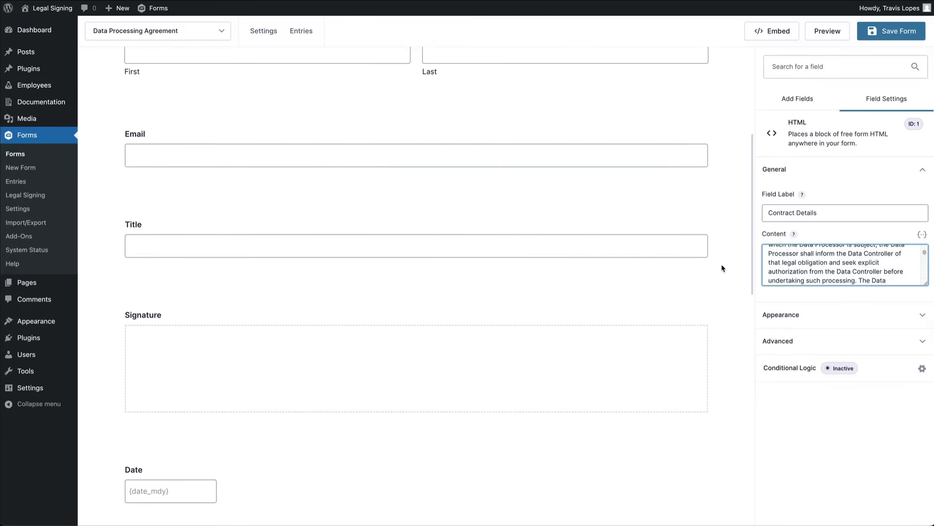
# Open the form's Legal Signing feeds and start a new feed.
pyautogui.scroll(-2, 720, 283)
pyautogui.scroll(-8, 717, 297)
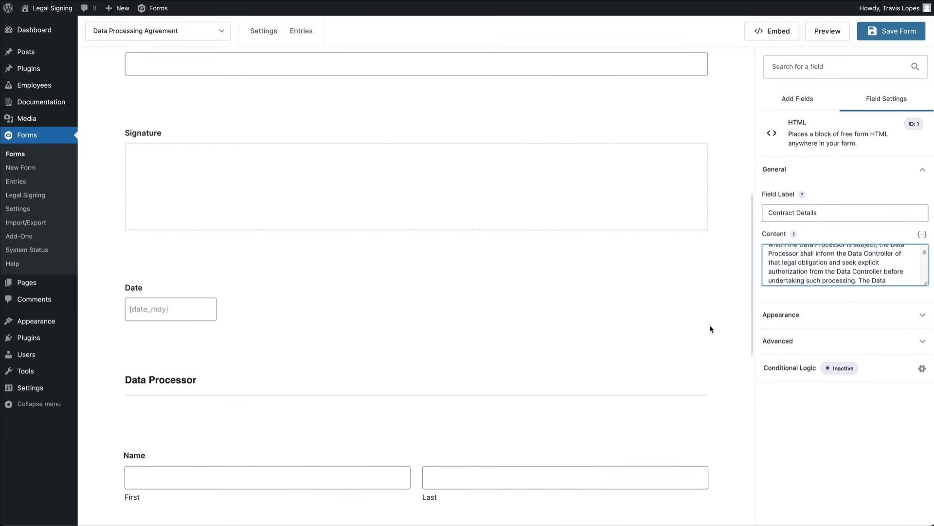
pyautogui.scroll(-1, 735, 416)
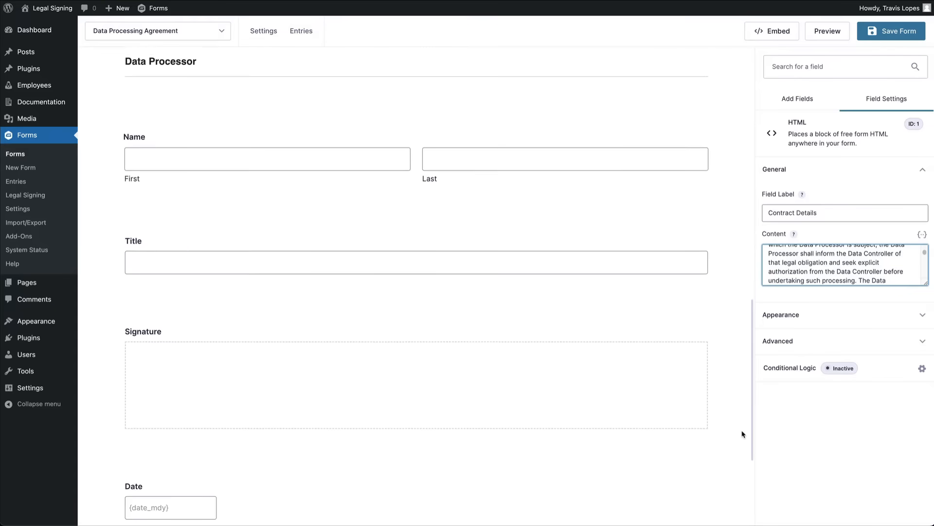
pyautogui.scroll(-1, 743, 437)
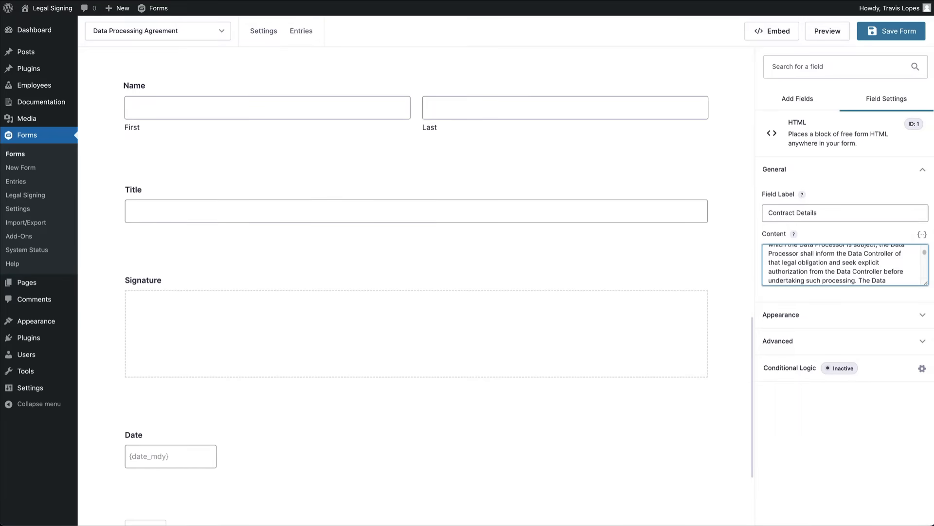
pyautogui.moveTo(267, 31)
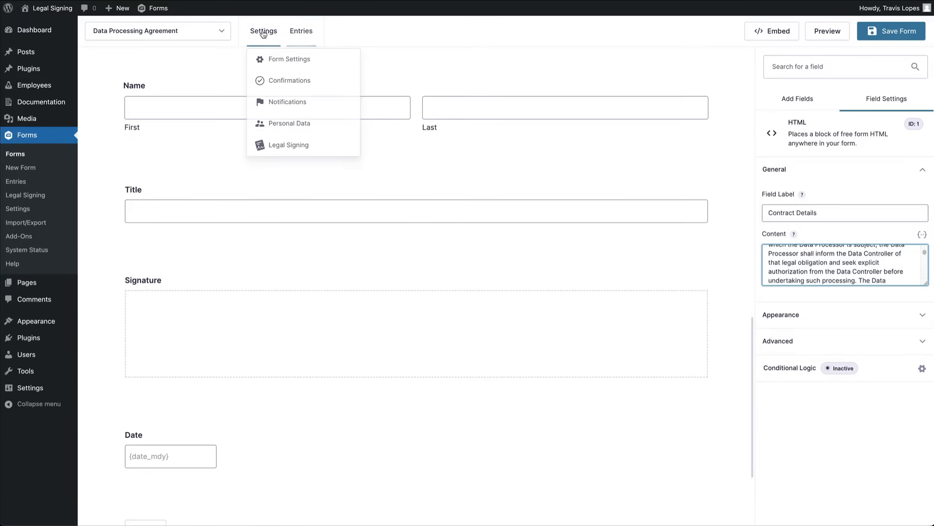
pyautogui.click(300, 146)
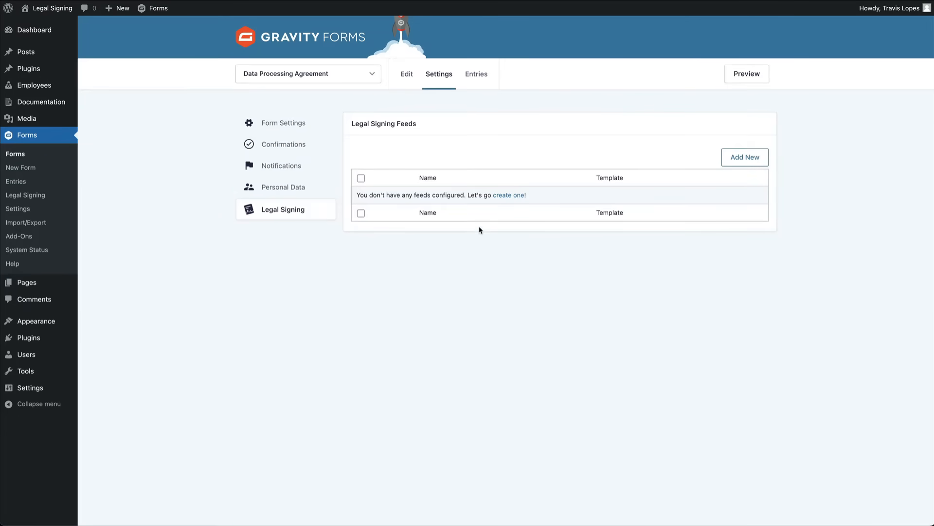
pyautogui.click(503, 197)
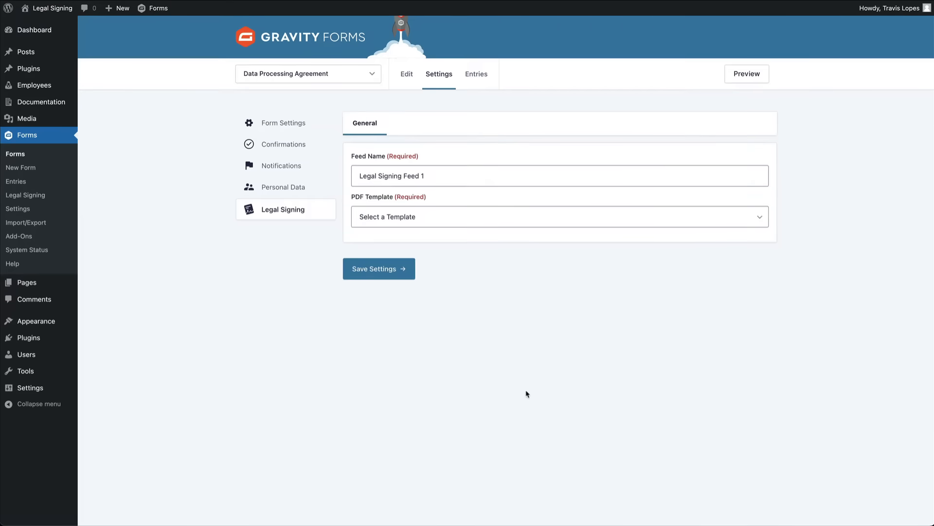
# Base the feed on the Data Processing Agreement template with output file 'Data Processing Agreement.pdf'.
pyautogui.click(532, 221)
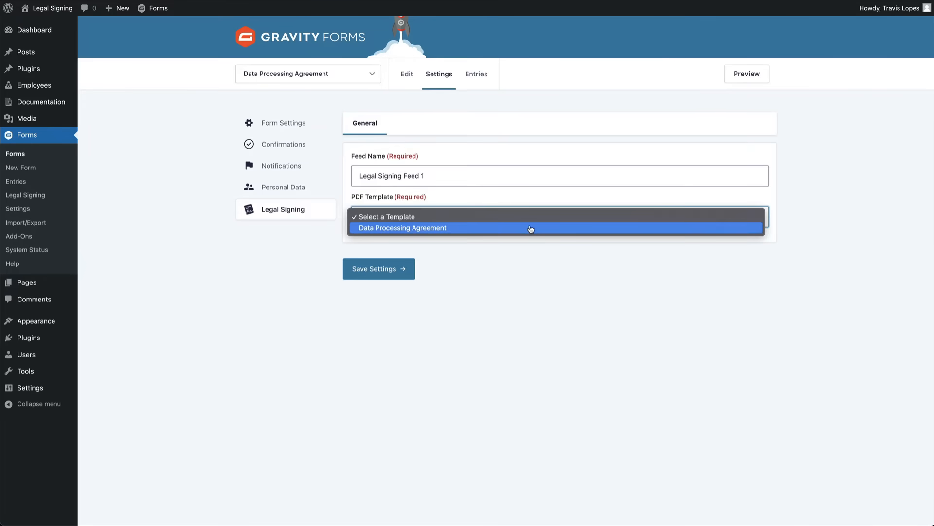
pyautogui.click(532, 229)
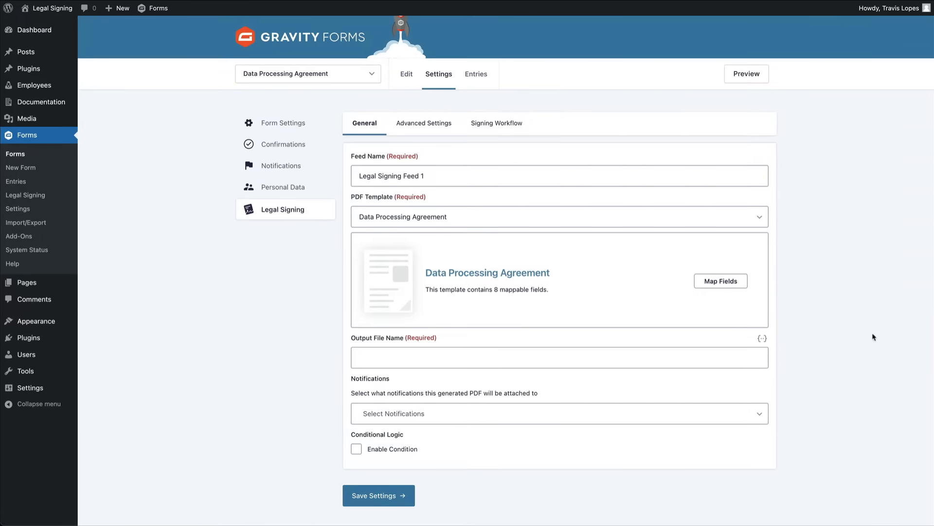
pyautogui.click(712, 360)
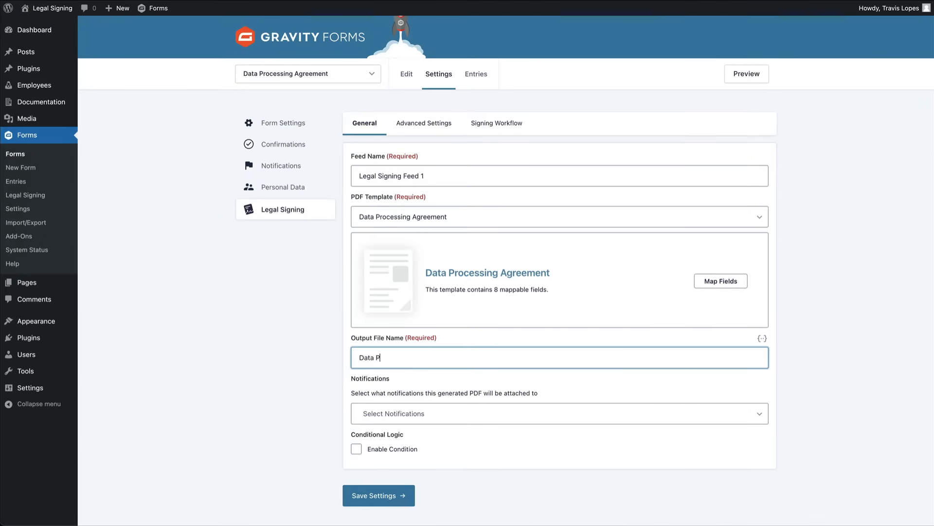
pyautogui.write('Data Processing Agreement.pdf')
pyautogui.click(791, 341)
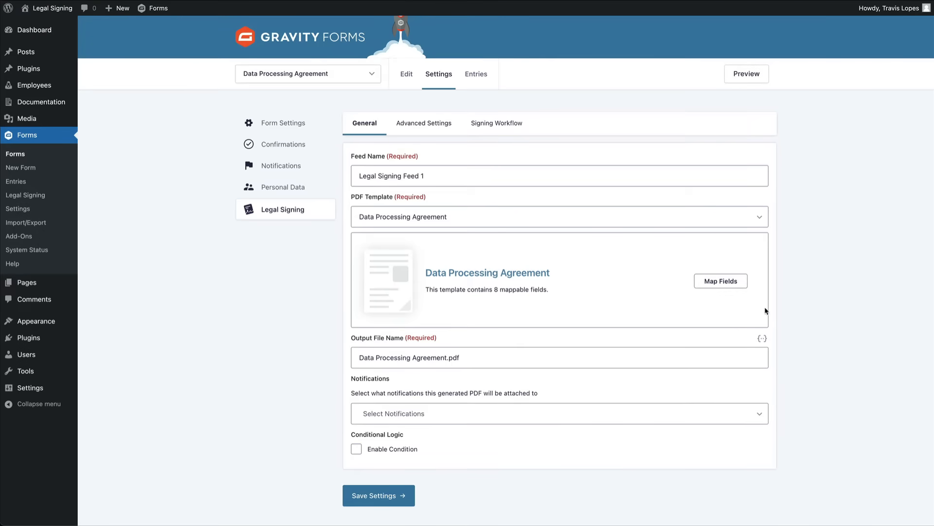
pyautogui.click(723, 280)
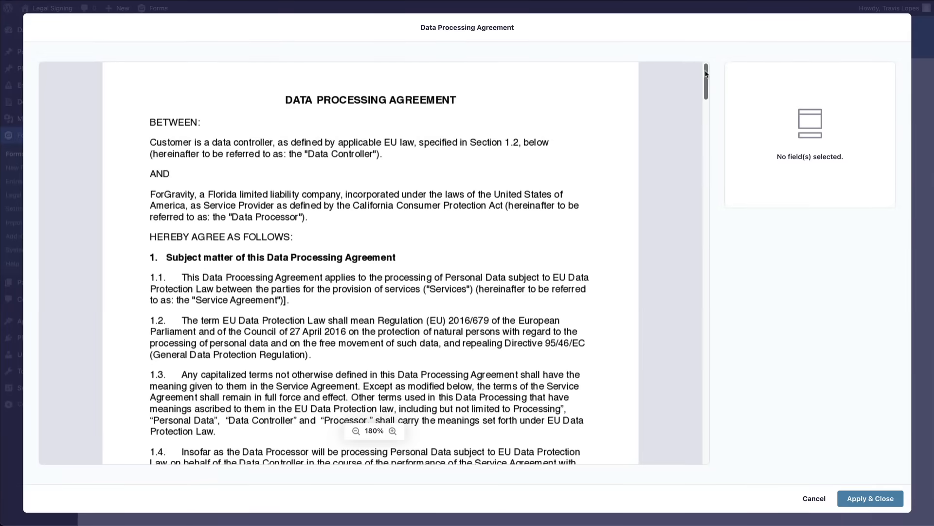
# Map the Data Processor signature, name, title and date boxes to the matching Data Processor form fields.
pyautogui.moveTo(706, 77)
pyautogui.mouseDown()
pyautogui.moveTo(692, 234)
pyautogui.moveTo(711, 396)
pyautogui.mouseUp()
pyautogui.click(312, 225)
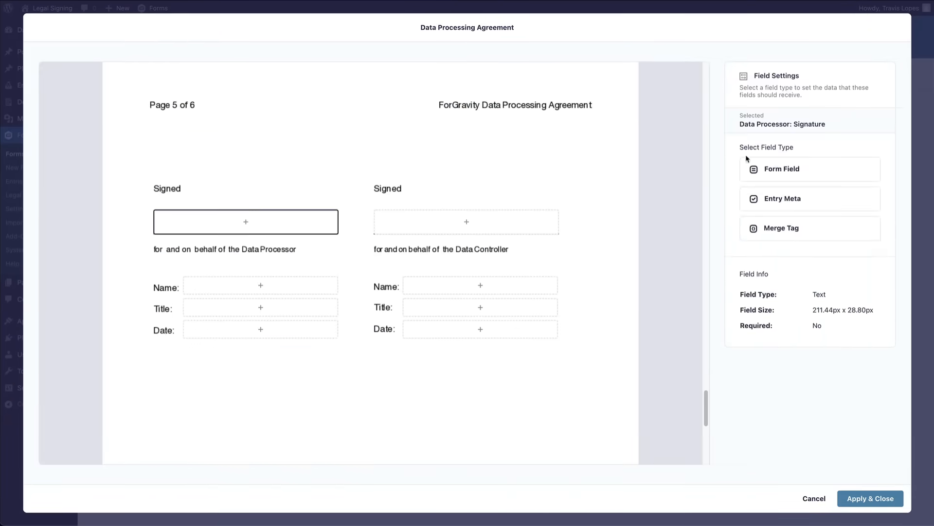
pyautogui.click(781, 168)
pyautogui.click(784, 189)
pyautogui.click(831, 397)
pyautogui.click(298, 285)
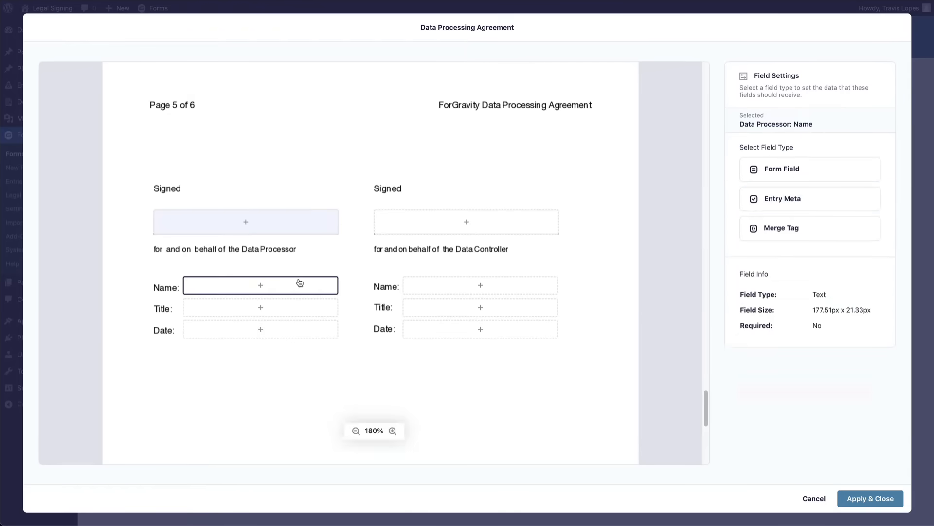
pyautogui.click(782, 168)
pyautogui.click(785, 189)
pyautogui.click(792, 314)
pyautogui.click(260, 307)
pyautogui.click(792, 176)
pyautogui.click(784, 189)
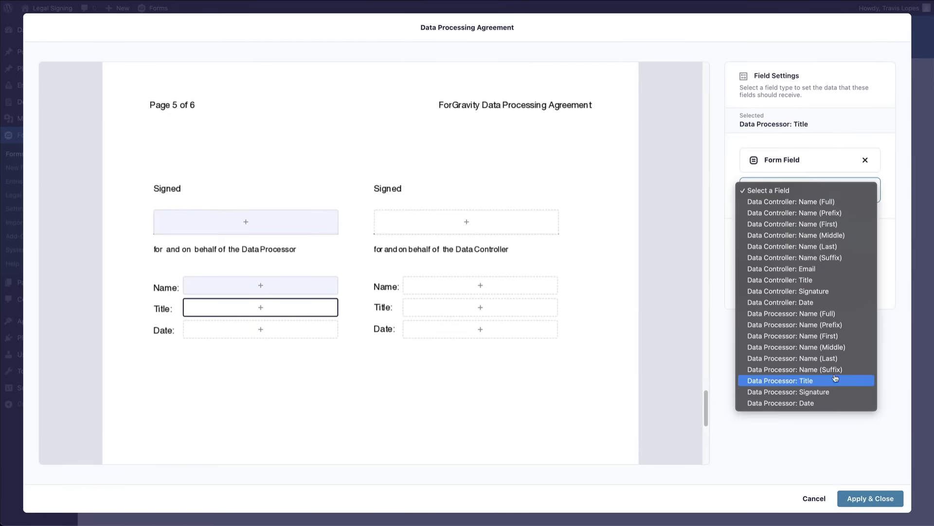
pyautogui.click(834, 381)
pyautogui.click(261, 329)
pyautogui.click(781, 167)
pyautogui.click(785, 190)
pyautogui.click(834, 401)
# Map the Data Controller signature, name, title and date boxes to their fields and apply the mappings.
pyautogui.click(466, 222)
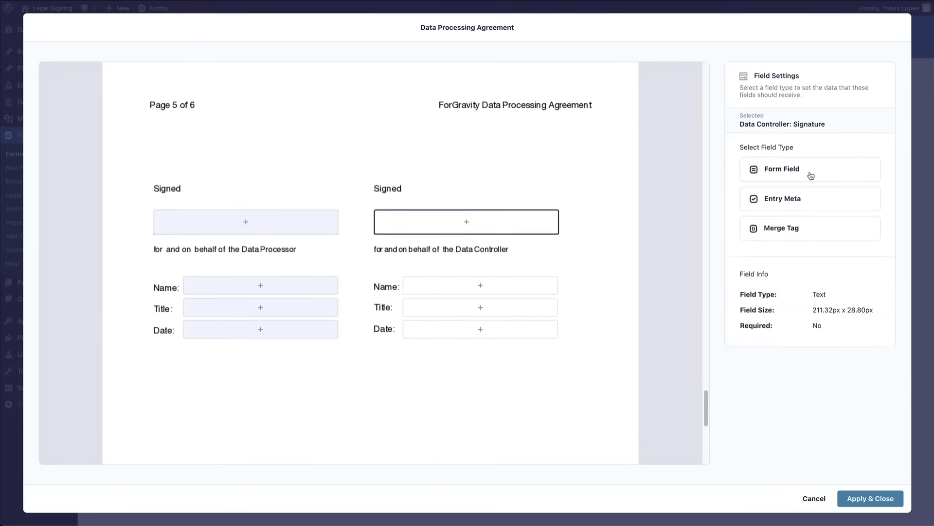
pyautogui.click(782, 167)
pyautogui.click(784, 189)
pyautogui.click(789, 291)
pyautogui.click(534, 285)
pyautogui.click(781, 167)
pyautogui.click(797, 198)
pyautogui.click(799, 206)
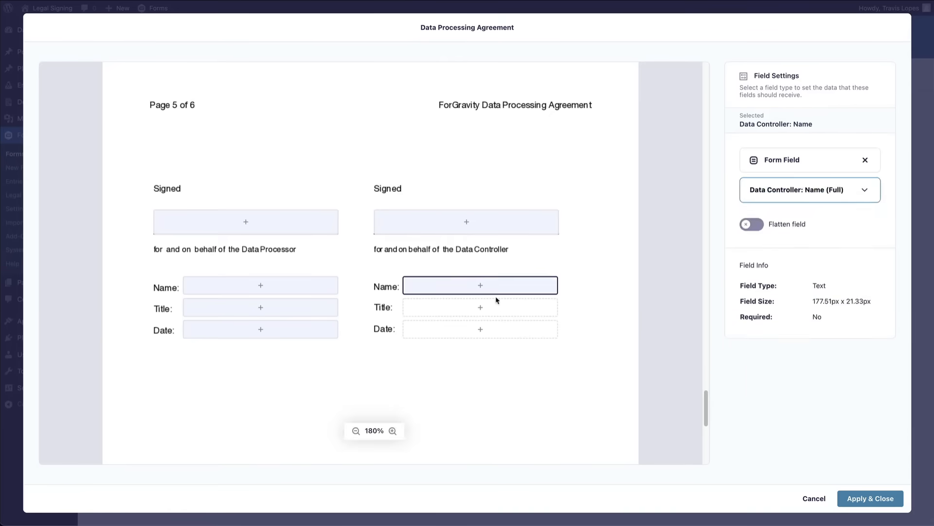
pyautogui.click(480, 307)
pyautogui.click(781, 168)
pyautogui.click(785, 190)
pyautogui.click(798, 285)
pyautogui.click(473, 326)
pyautogui.click(782, 168)
pyautogui.click(784, 190)
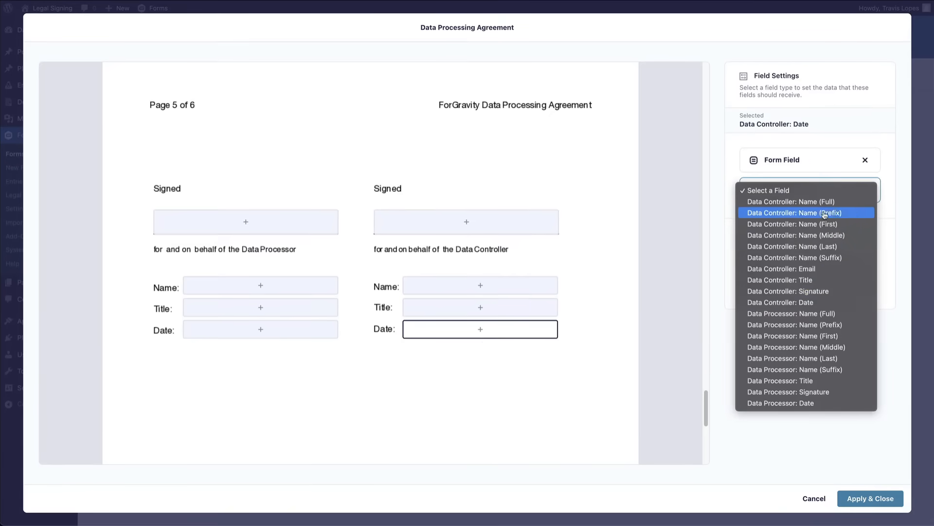
pyautogui.click(798, 303)
pyautogui.click(874, 499)
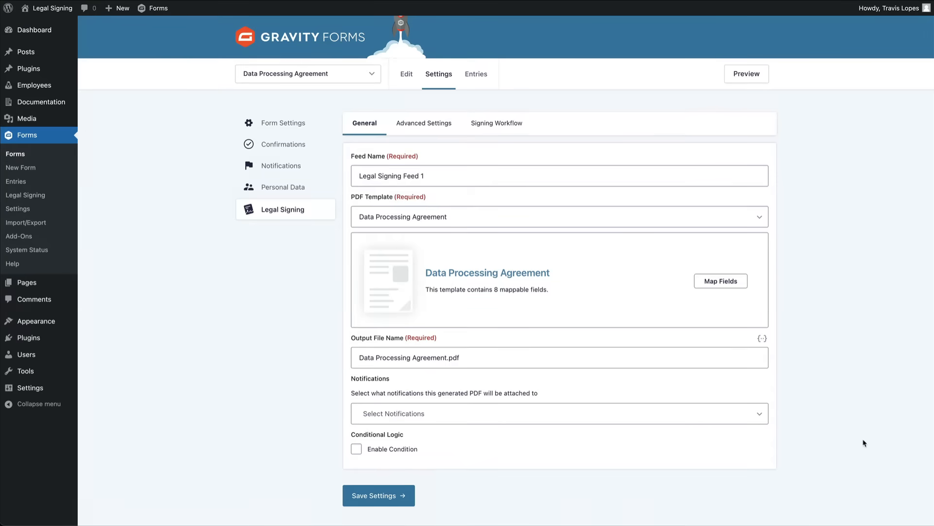
# Enable the signing workflow with Data Controller: Email as signer 1.
pyautogui.click(482, 128)
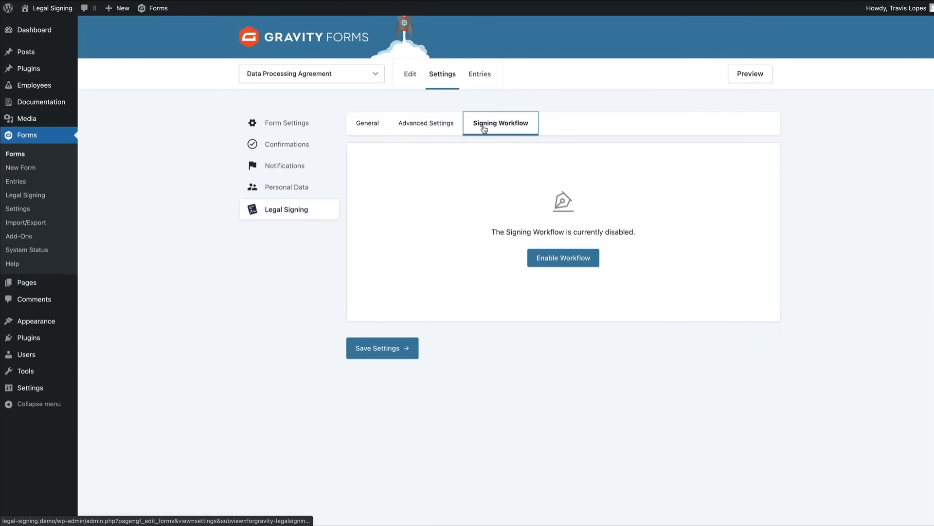
pyautogui.click(574, 263)
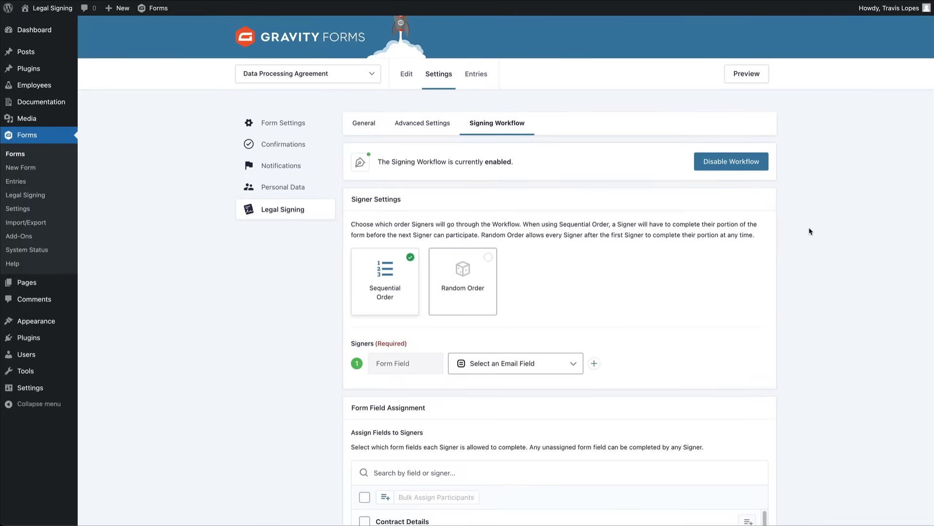
pyautogui.scroll(-2, 826, 228)
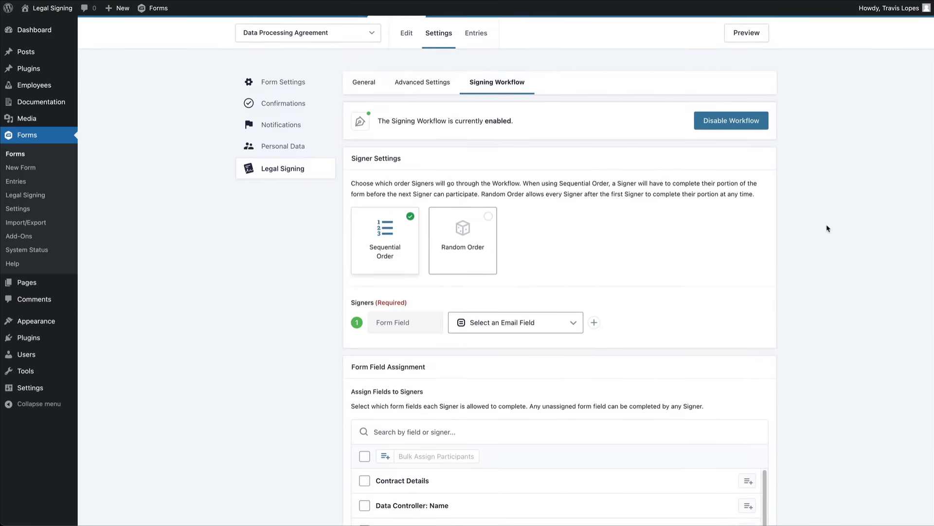
pyautogui.scroll(-1, 827, 227)
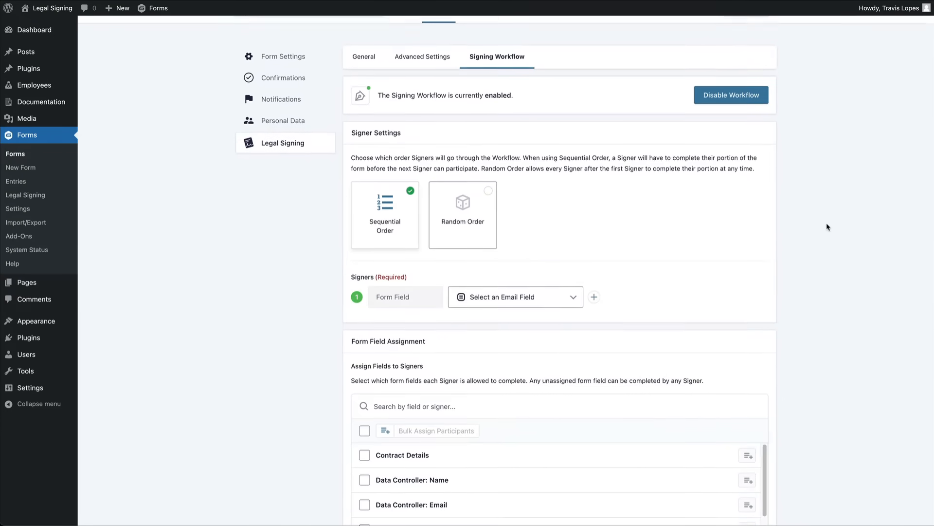
pyautogui.scroll(-1, 826, 228)
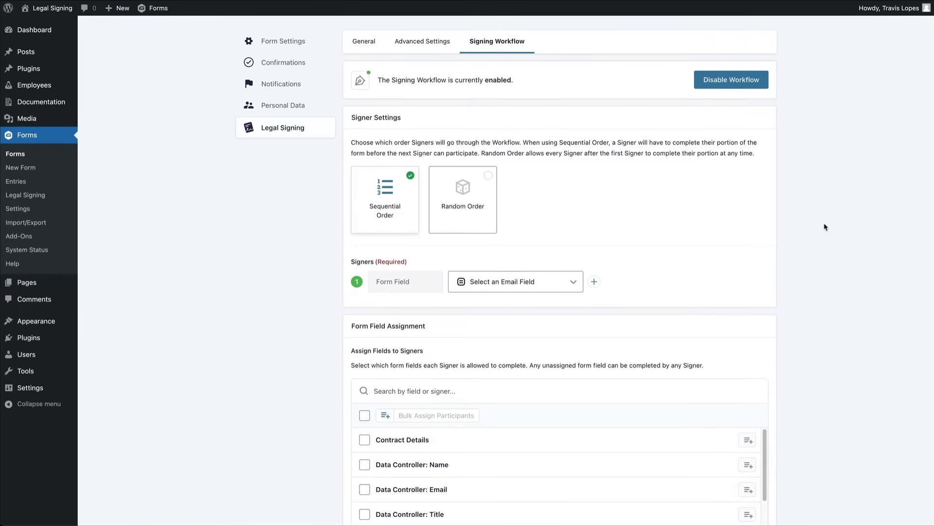
pyautogui.scroll(-1, 826, 227)
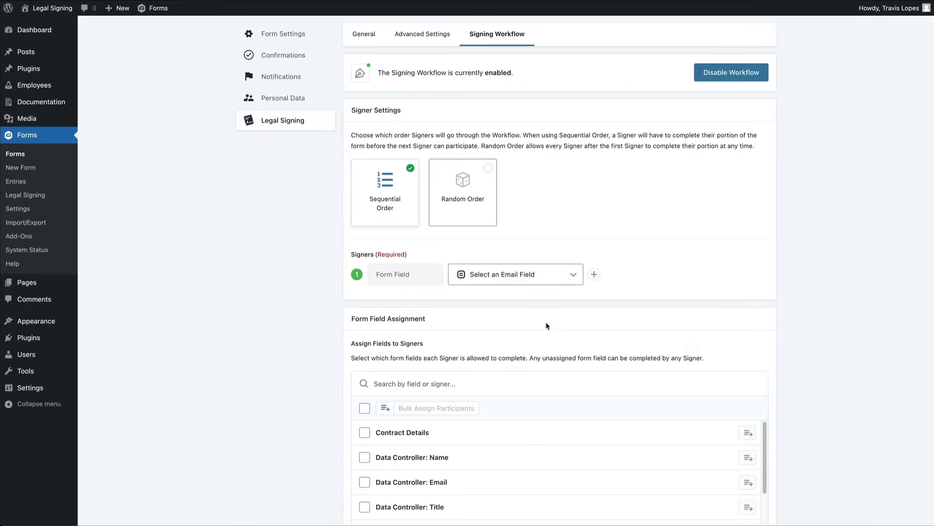
pyautogui.click(557, 281)
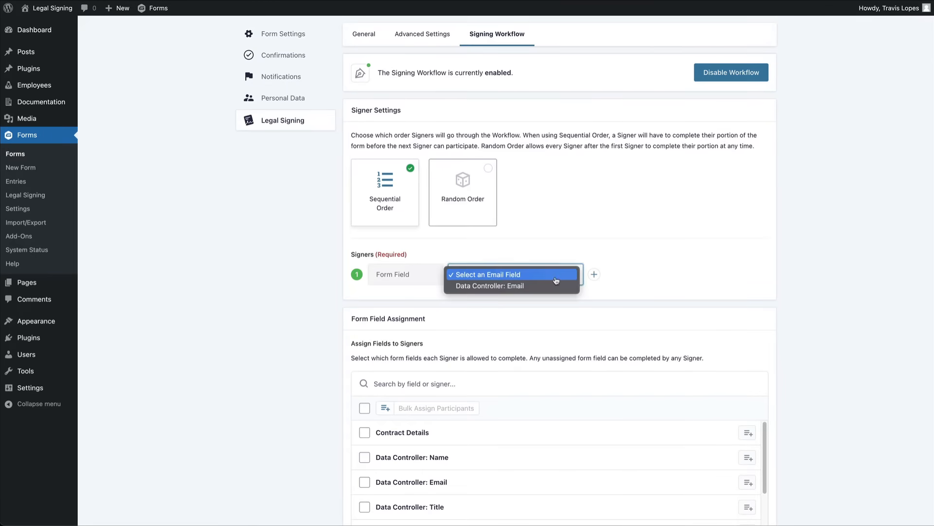
pyautogui.click(558, 286)
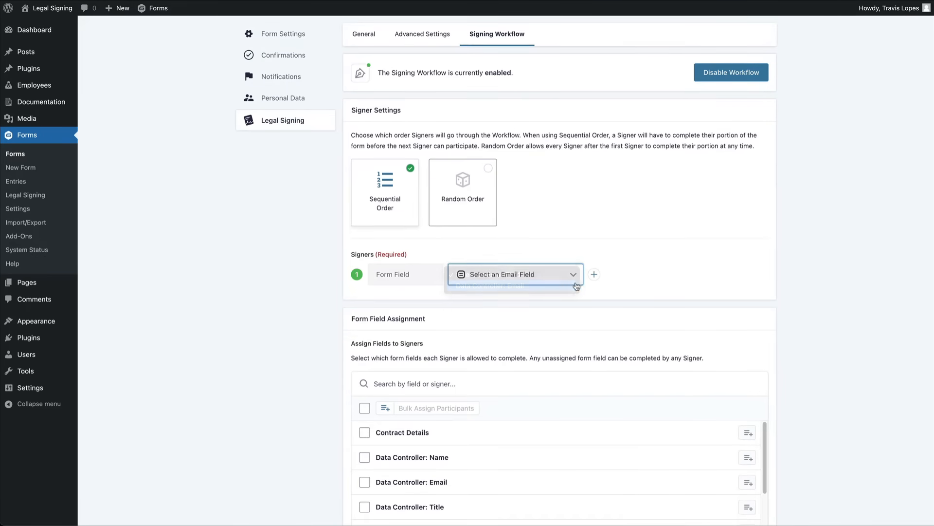
pyautogui.click(799, 290)
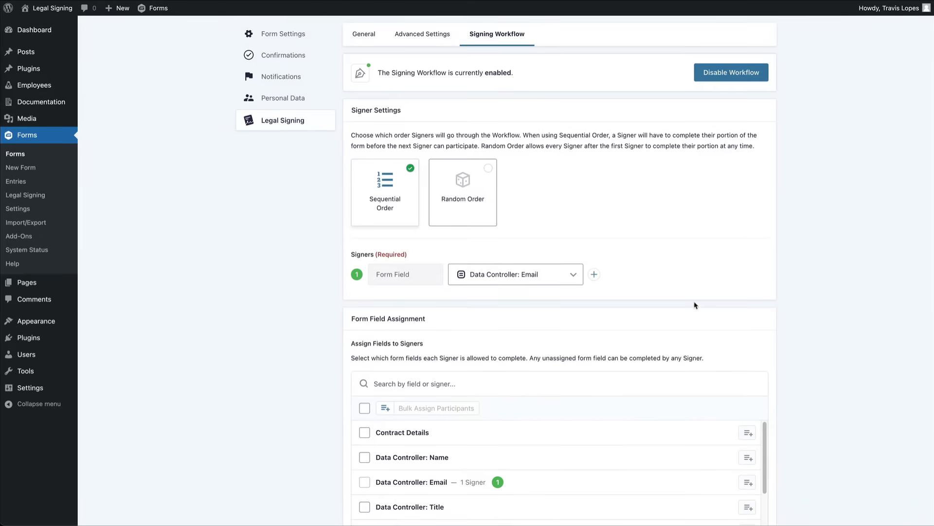
# Add signer 2 sourced from WordPress User, choosing the site's user.
pyautogui.click(594, 275)
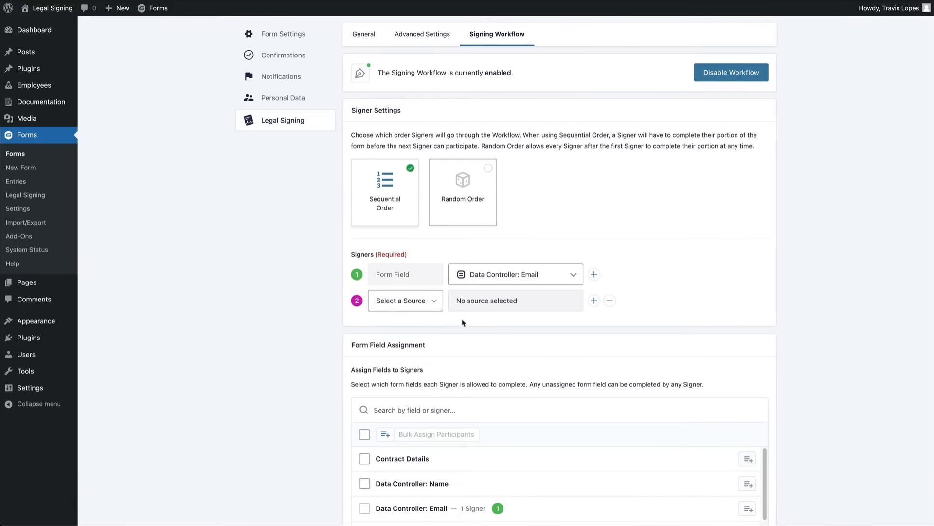
pyautogui.click(424, 302)
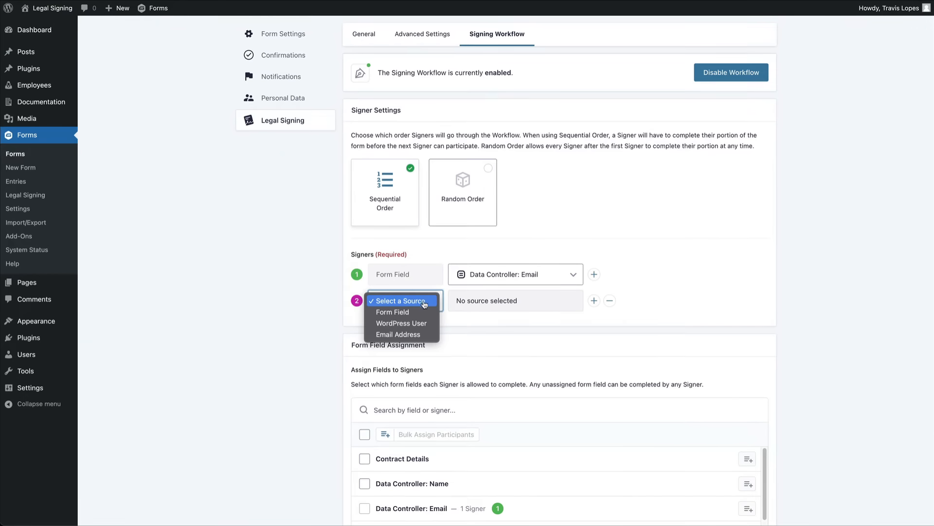
pyautogui.click(402, 323)
pyautogui.click(521, 302)
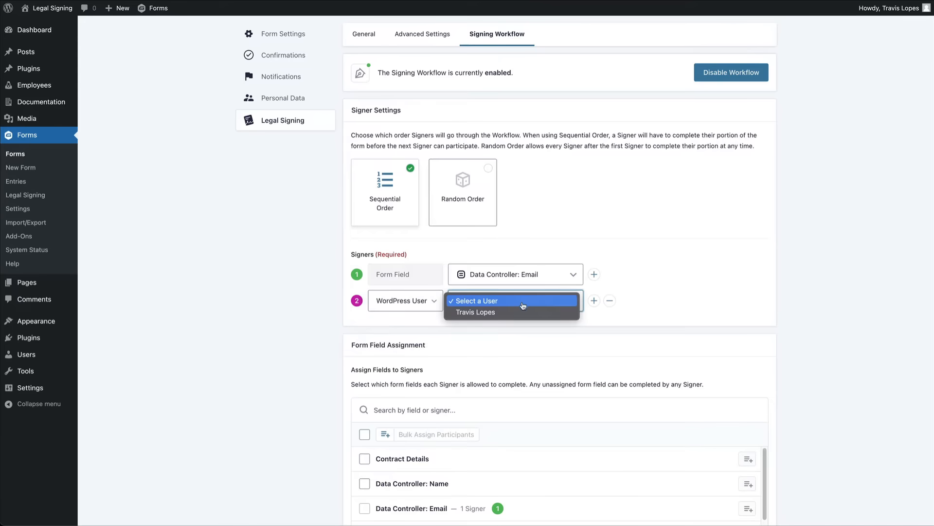
pyautogui.click(525, 314)
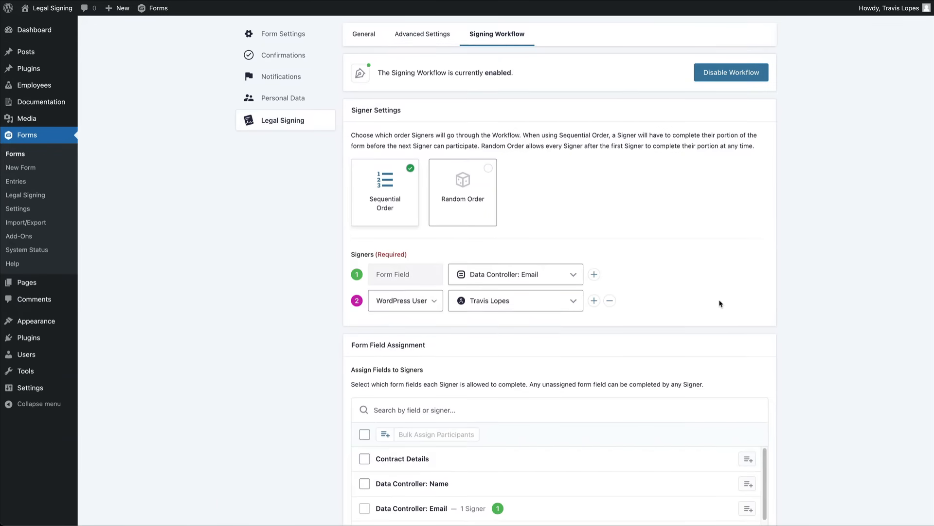
# Bulk-assign the Data Controller name, title, signature and date fields to the Data Controller: Email signer.
pyautogui.scroll(-3, 821, 307)
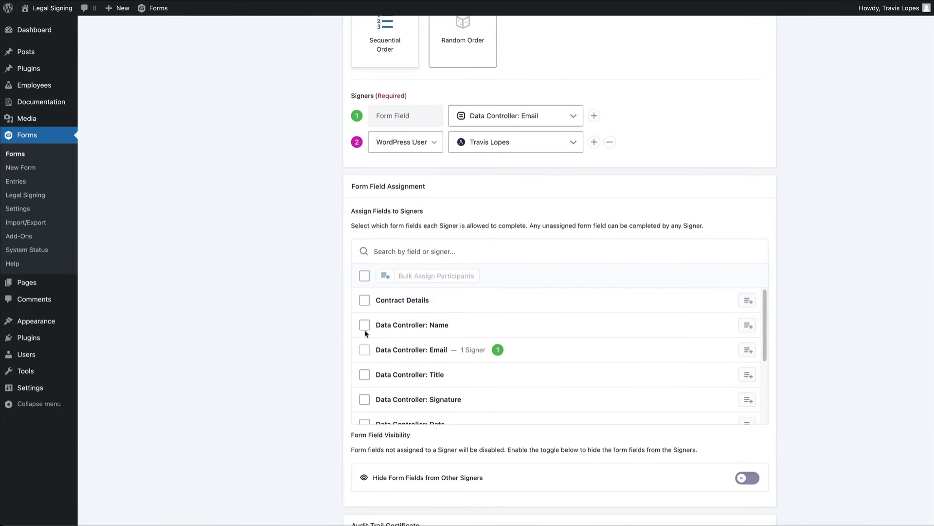
pyautogui.click(365, 327)
pyautogui.click(364, 374)
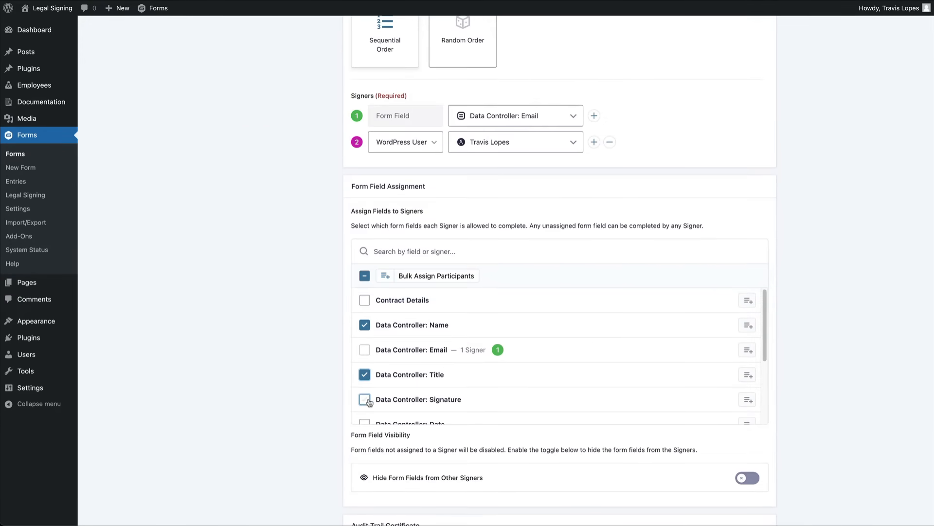
pyautogui.click(365, 400)
pyautogui.scroll(-1, 365, 406)
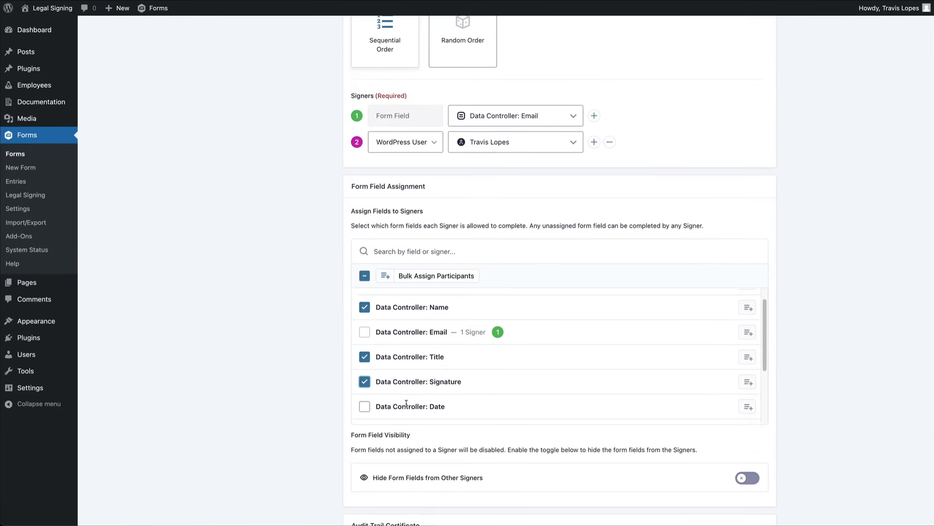
pyautogui.click(365, 406)
pyautogui.click(460, 276)
pyautogui.click(455, 205)
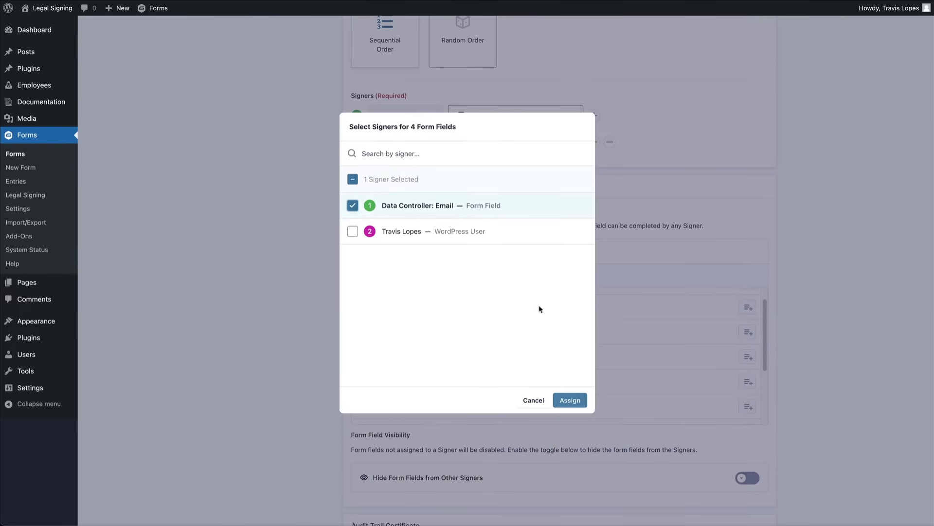
pyautogui.click(567, 402)
# Bulk-assign the Data Processor name, title, signature and date fields to the WordPress user signer.
pyautogui.click(364, 276)
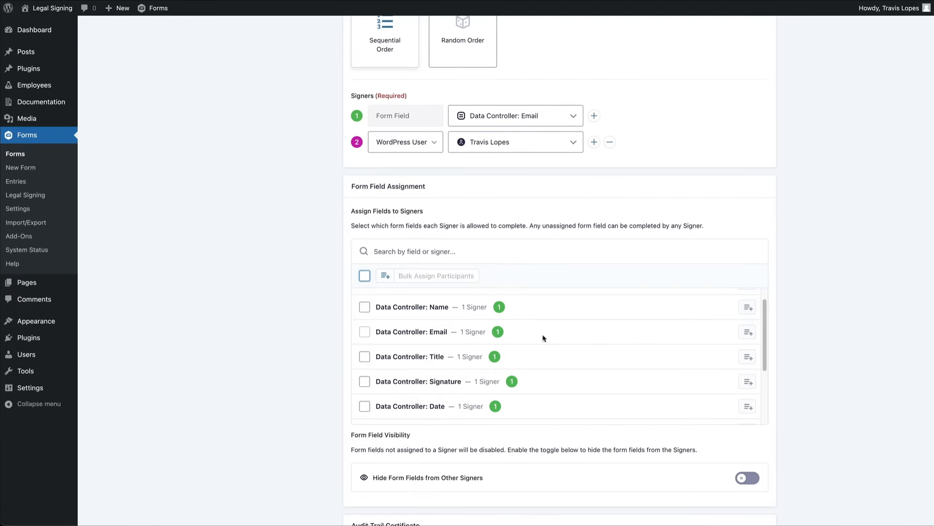
pyautogui.scroll(-4, 584, 360)
pyautogui.click(365, 330)
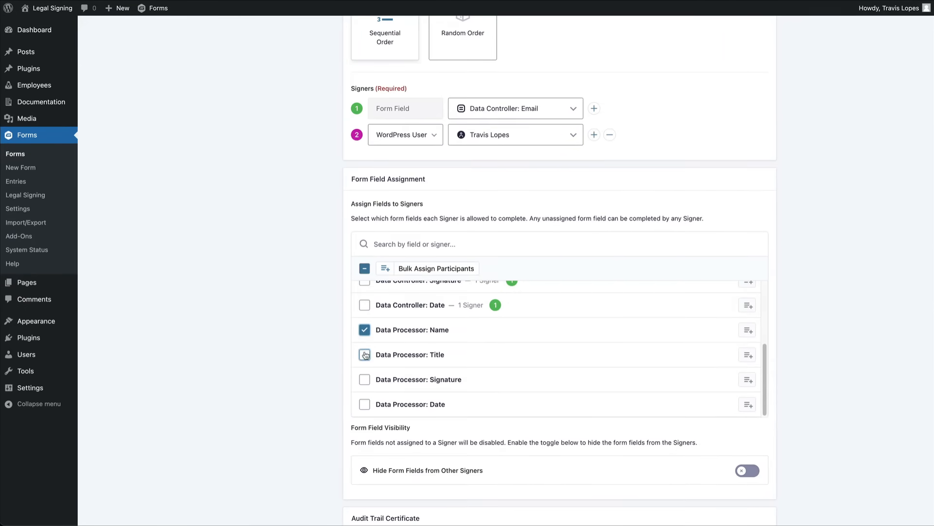
pyautogui.click(364, 354)
pyautogui.click(364, 379)
pyautogui.click(364, 404)
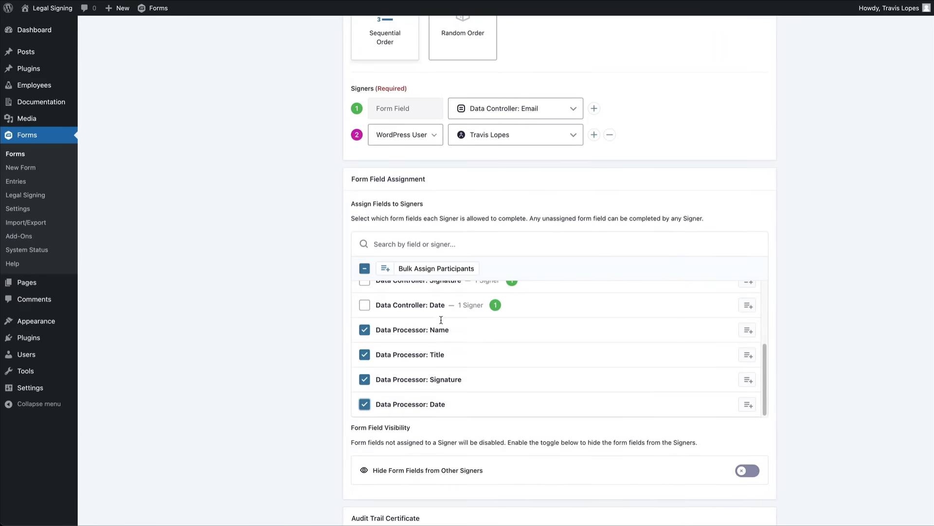
pyautogui.click(435, 270)
pyautogui.click(429, 232)
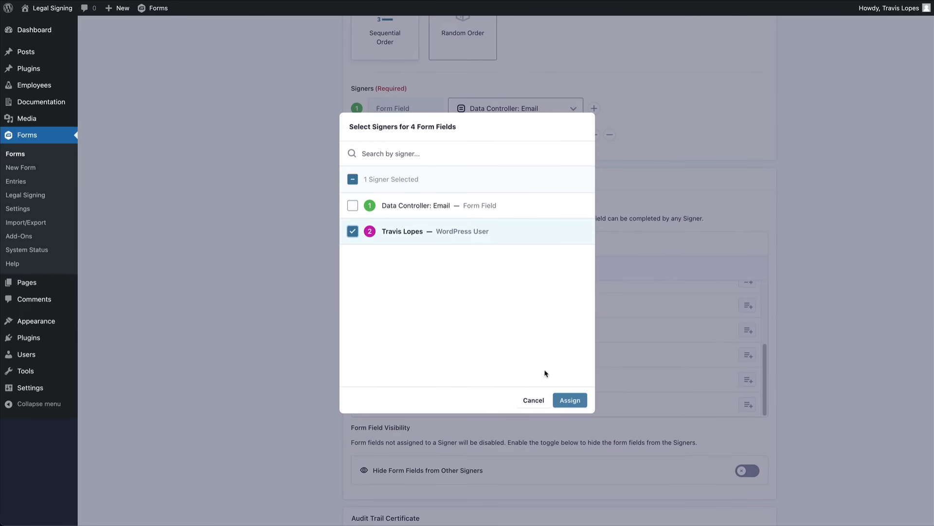
pyautogui.click(570, 400)
# Turn on Hide Form Fields from Other Signers and Attach Audit Trail Certificate.
pyautogui.scroll(-3, 822, 371)
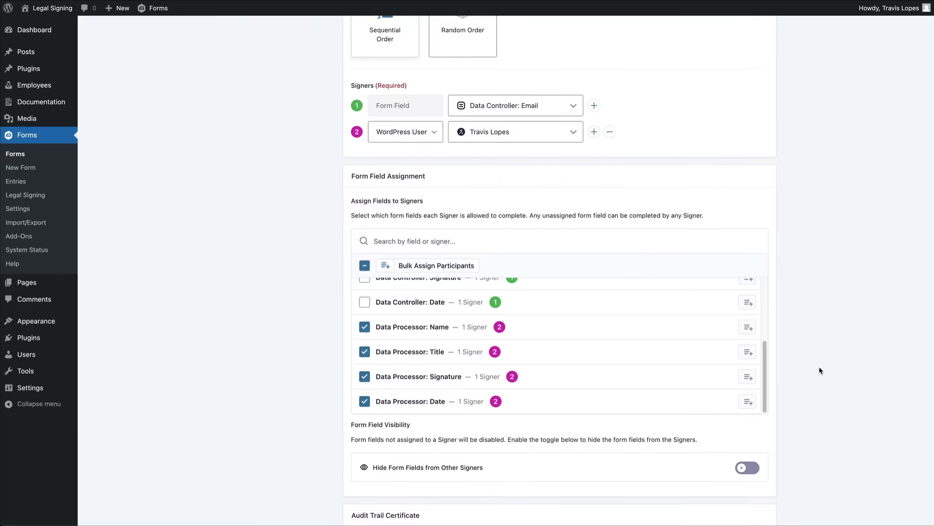
pyautogui.scroll(-3, 817, 371)
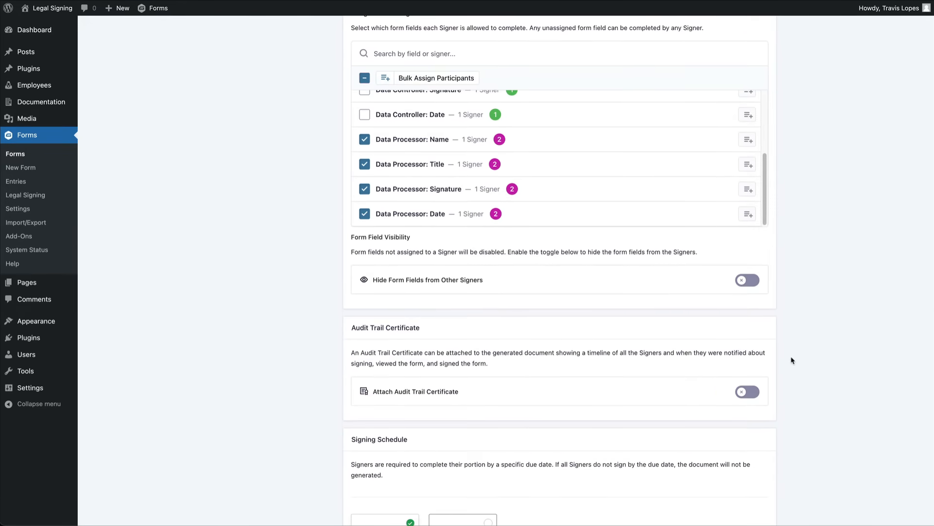
pyautogui.click(750, 282)
pyautogui.scroll(-3, 796, 356)
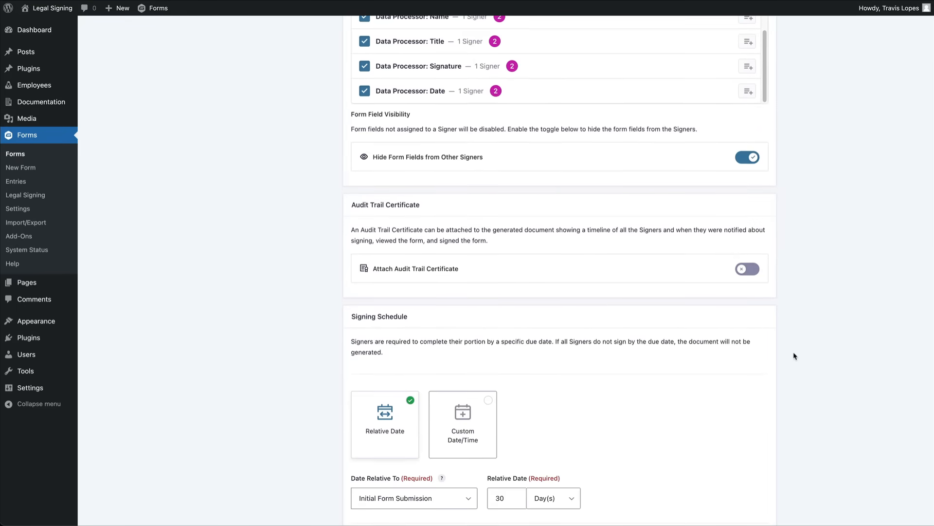
pyautogui.click(750, 271)
pyautogui.scroll(-4, 802, 355)
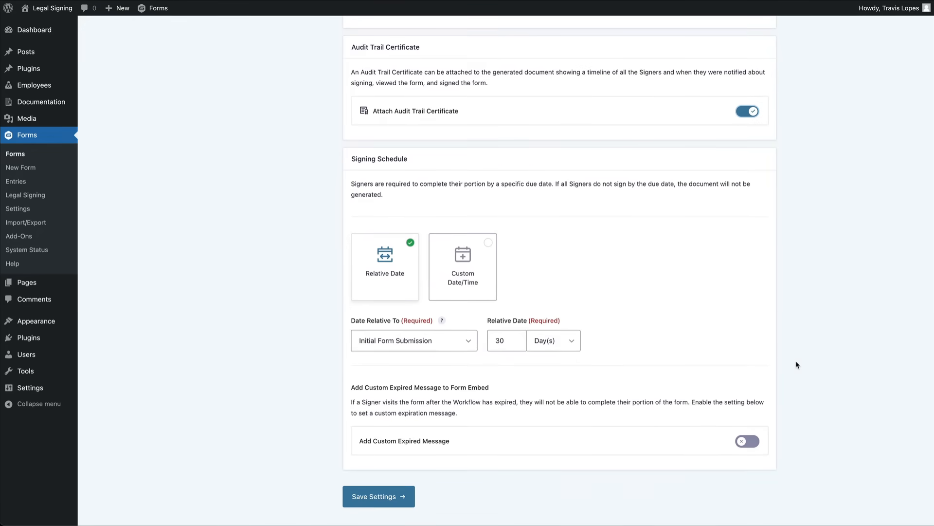
# Make the due date relative to the last signing event and save the settings.
pyautogui.click(459, 344)
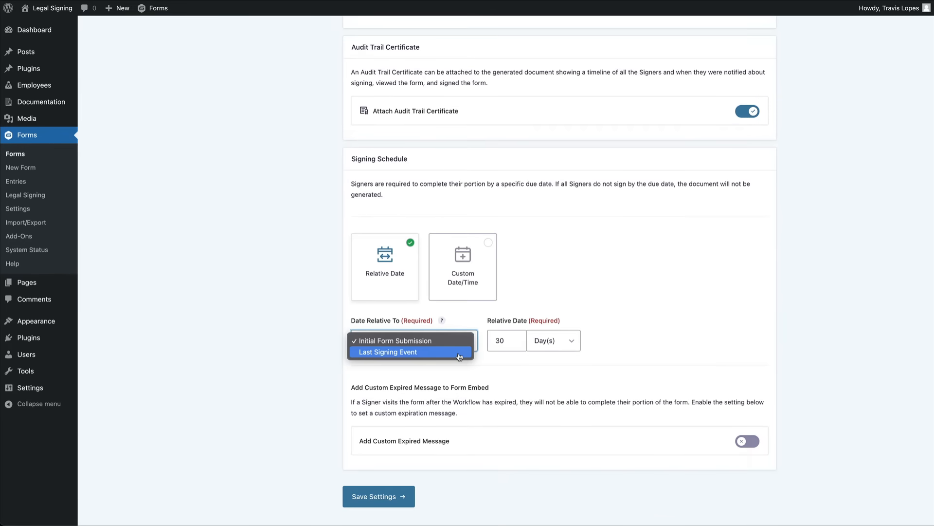
pyautogui.click(459, 355)
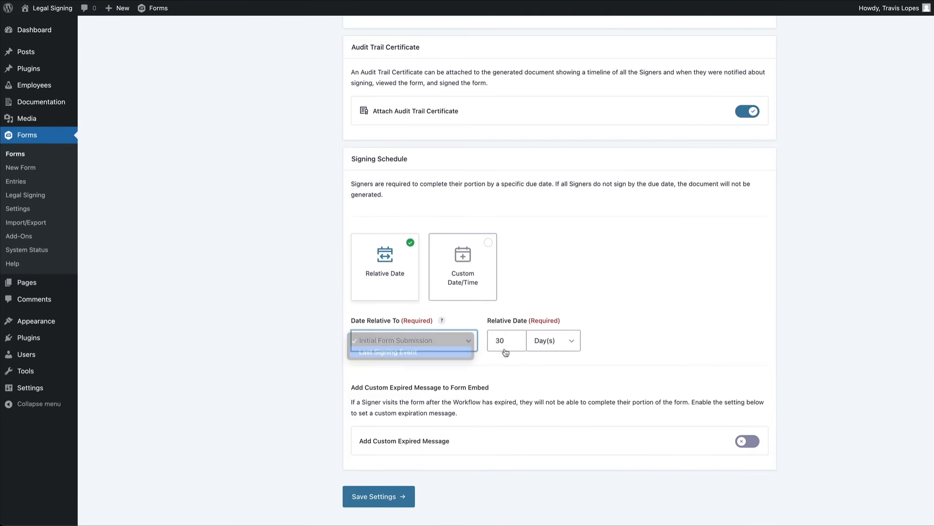
pyautogui.click(777, 357)
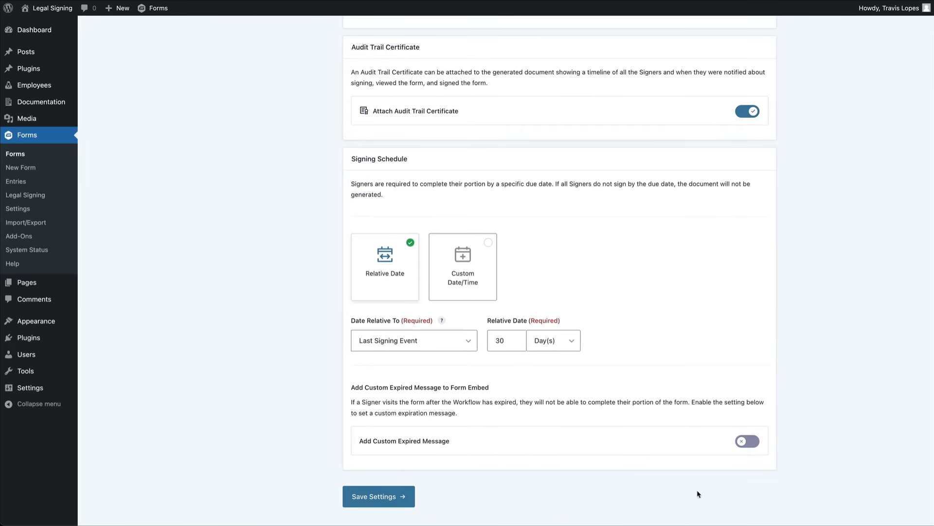
pyautogui.click(394, 500)
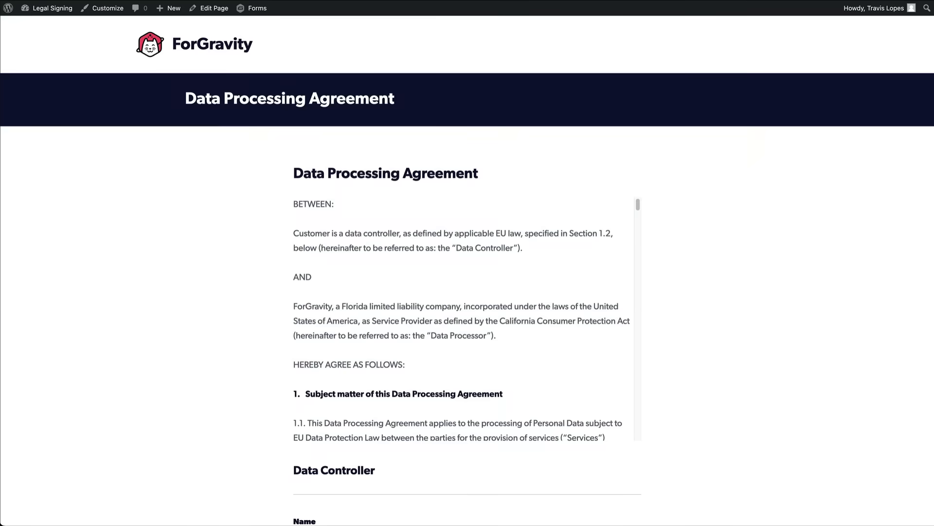
# Enter the Data Controller's first and last name and e-mail address in the agreement form.
pyautogui.scroll(-3, 933, 155)
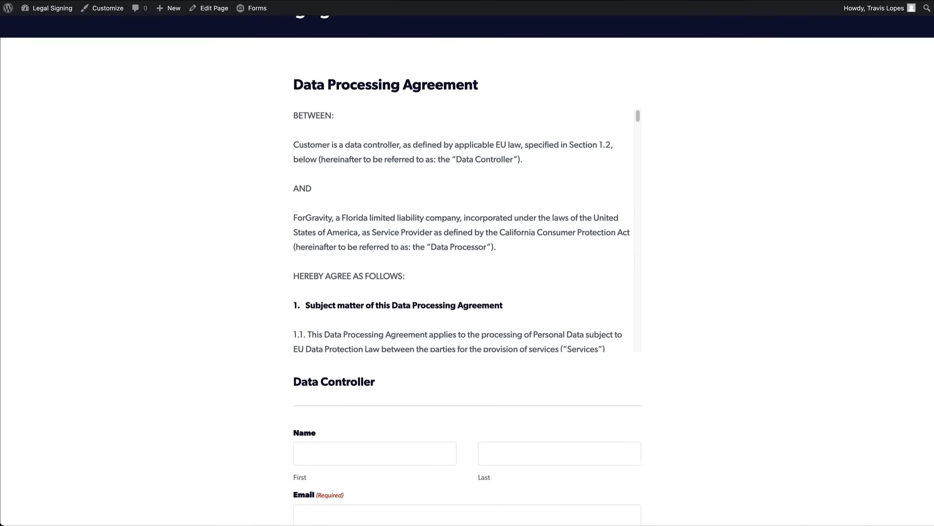
pyautogui.moveTo(933, 154); pyautogui.dragTo(928, 281)
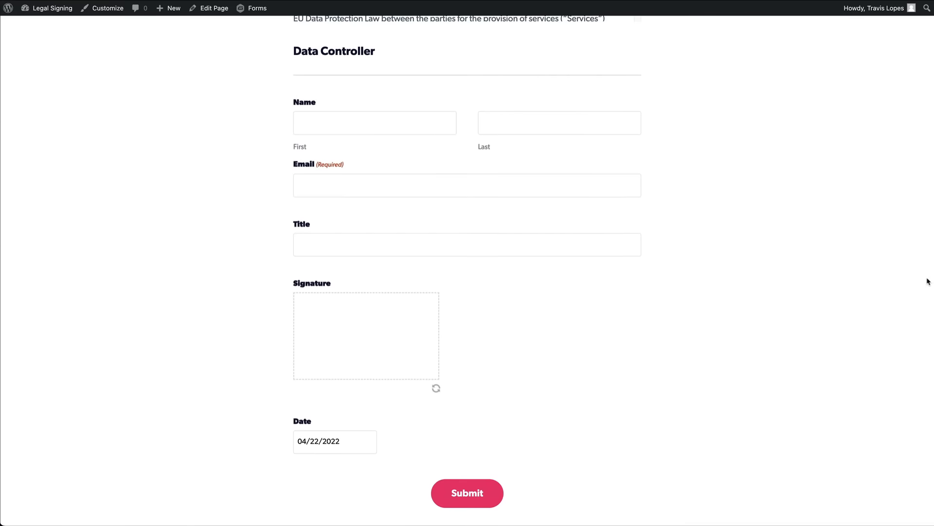
pyautogui.click(379, 128)
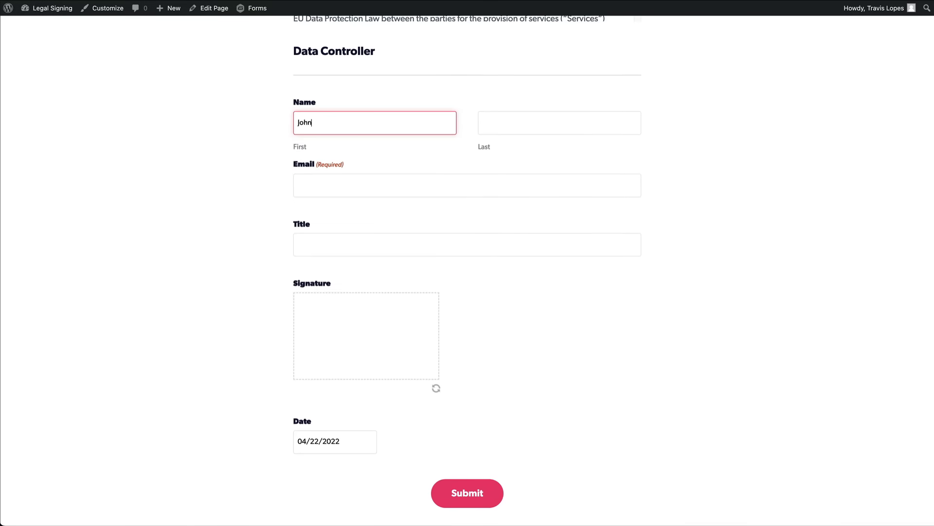
pyautogui.press('Tab')
pyautogui.write('Doe')
pyautogui.press('Tab')
pyautogui.write('joh')
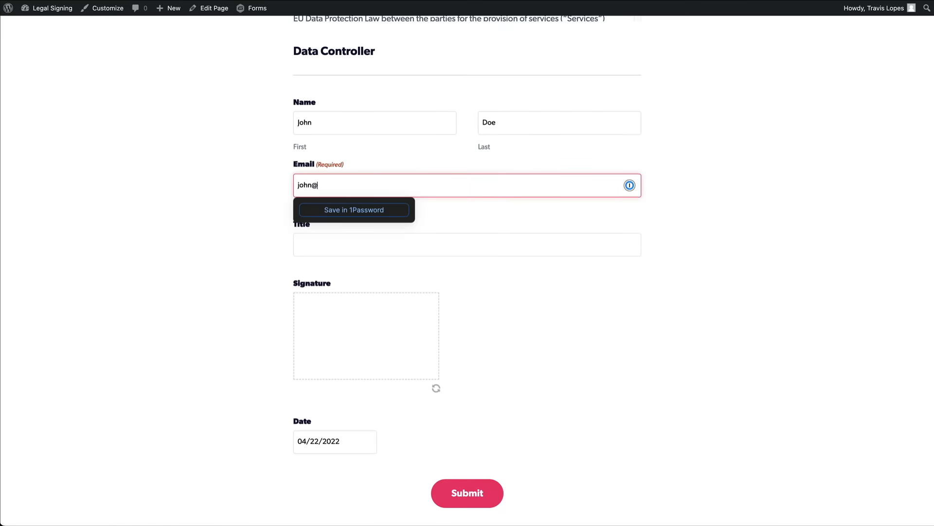
pyautogui.write('n@doe.com')
pyautogui.press('Tab')
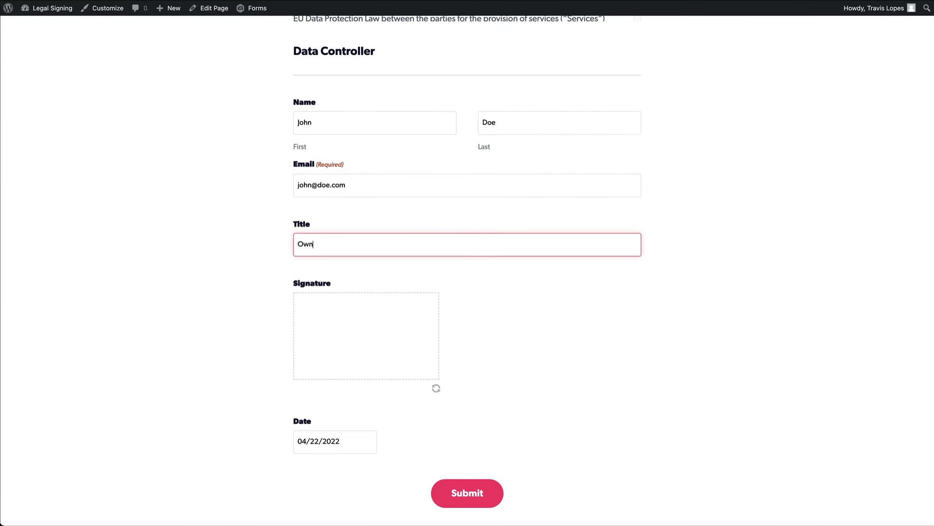
# Draw signature initials, submit the form, and open the 'ready to sign' email in MailHog.
pyautogui.moveTo(310, 310); pyautogui.dragTo(349, 314)
pyautogui.moveTo(335, 315)
pyautogui.mouseDown()
pyautogui.moveTo(336, 359)
pyautogui.moveTo(321, 348)
pyautogui.mouseUp()
pyautogui.moveTo(372, 315)
pyautogui.mouseDown()
pyautogui.moveTo(373, 357)
pyautogui.moveTo(388, 319)
pyautogui.moveTo(367, 358)
pyautogui.mouseUp()
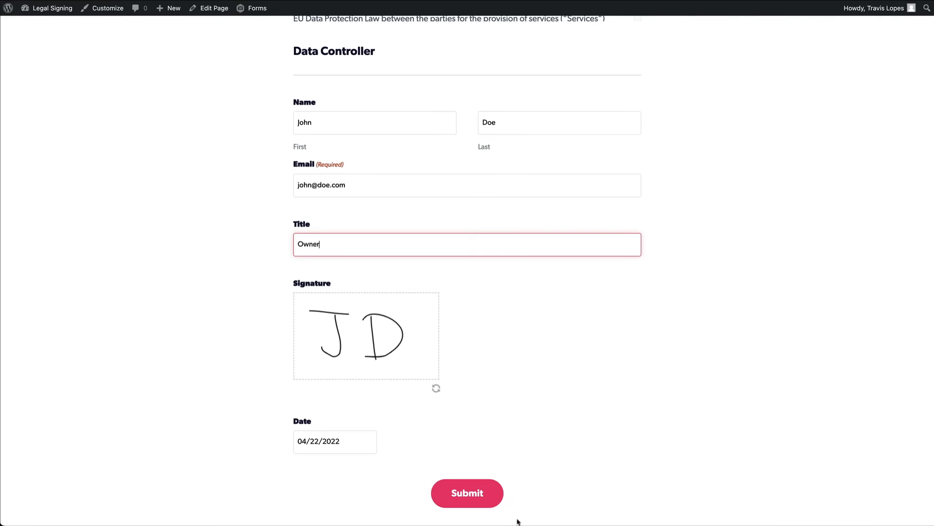
pyautogui.click(485, 497)
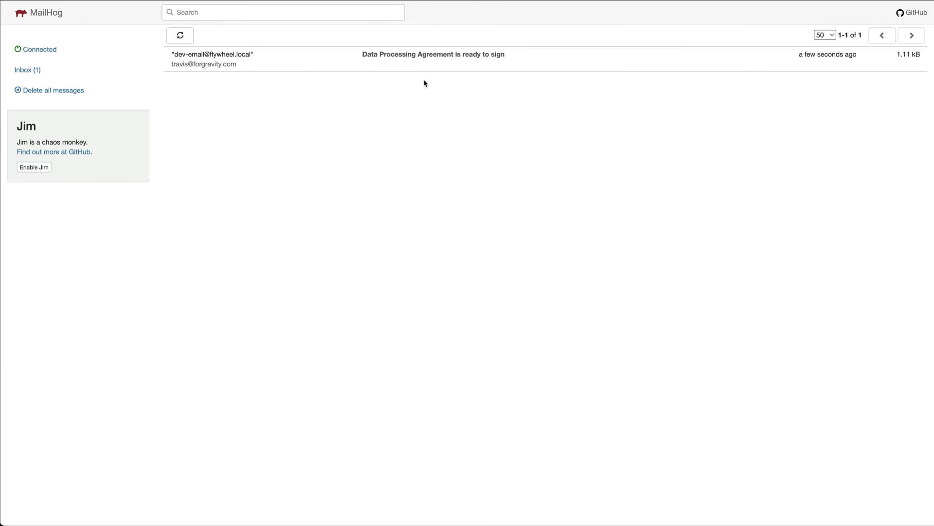
pyautogui.click(425, 63)
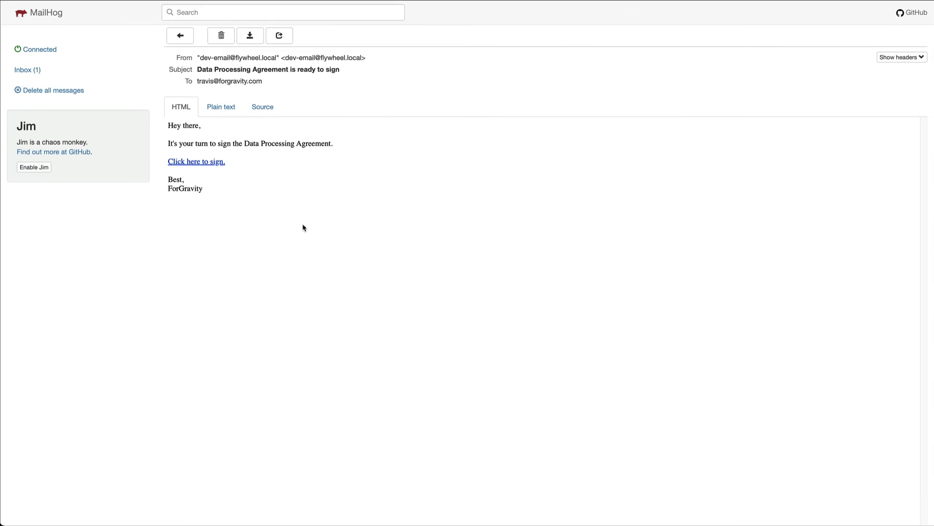
# Follow the email's signing link and enter the processor's first and last name with title 'Owner'.
pyautogui.click(209, 163)
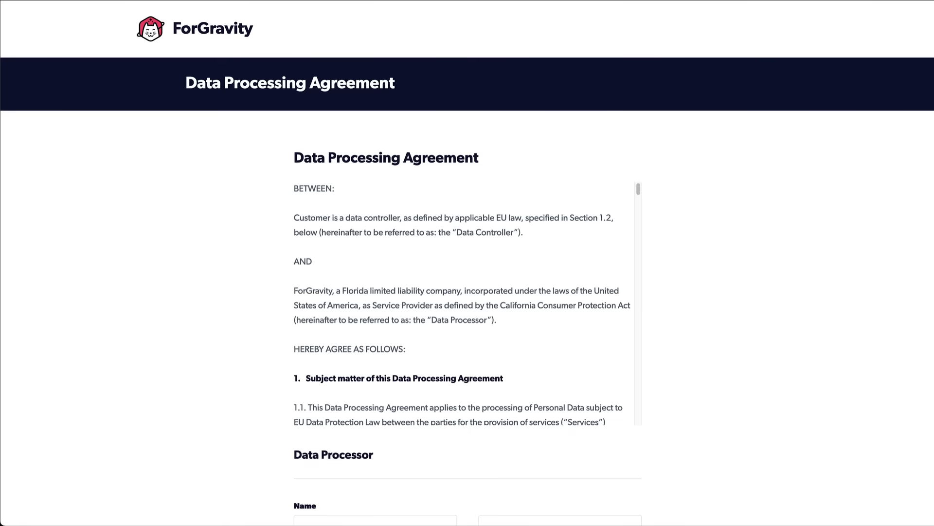
pyautogui.scroll(-7, 468, 263)
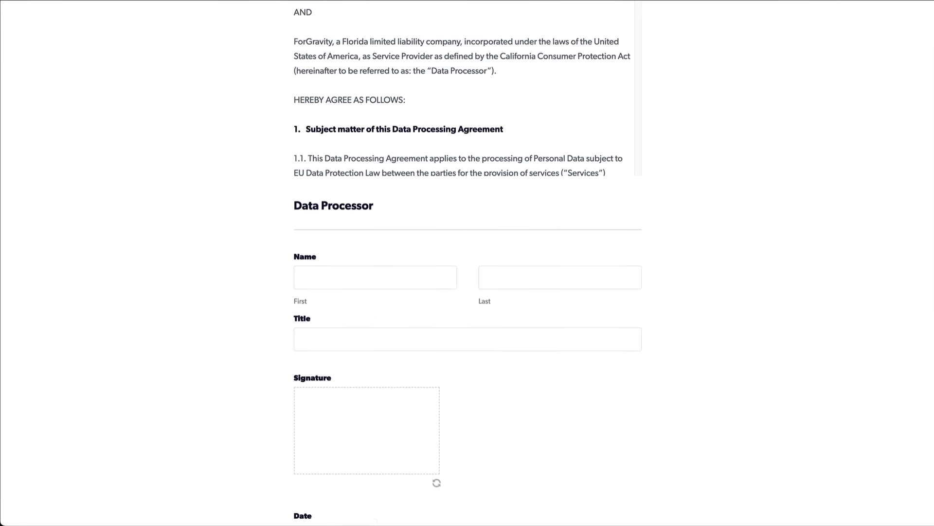
pyautogui.scroll(-1, 467, 262)
pyautogui.click(415, 169)
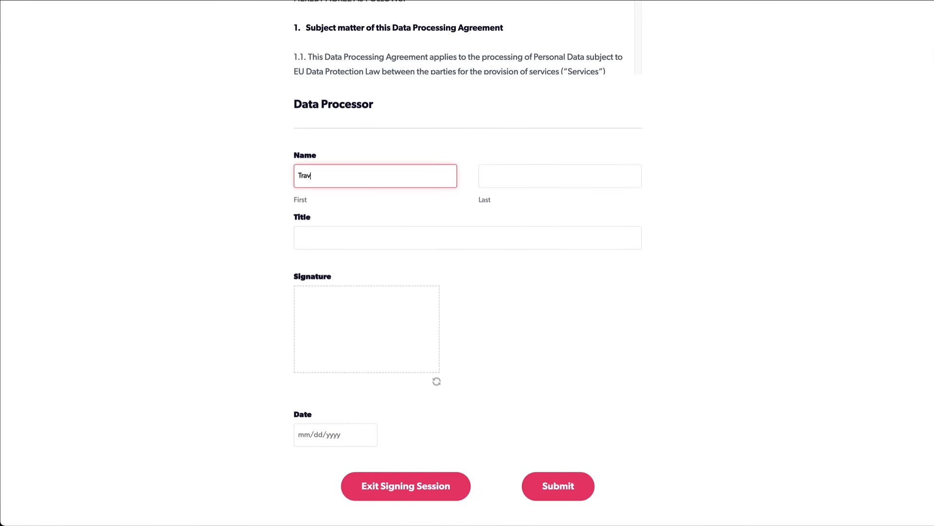
pyautogui.click(485, 176)
pyautogui.press('Tab')
pyautogui.write('Owner')
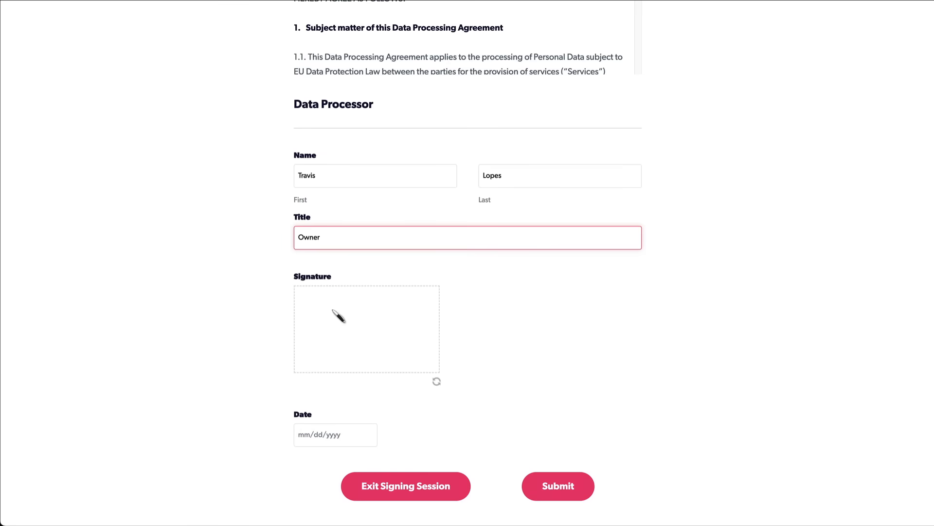
# Draw the processor's signature, date it 04/22/2022, and submit the agreement.
pyautogui.moveTo(321, 308)
pyautogui.mouseDown()
pyautogui.moveTo(320, 351)
pyautogui.moveTo(325, 307)
pyautogui.moveTo(360, 307)
pyautogui.moveTo(391, 356)
pyautogui.mouseUp()
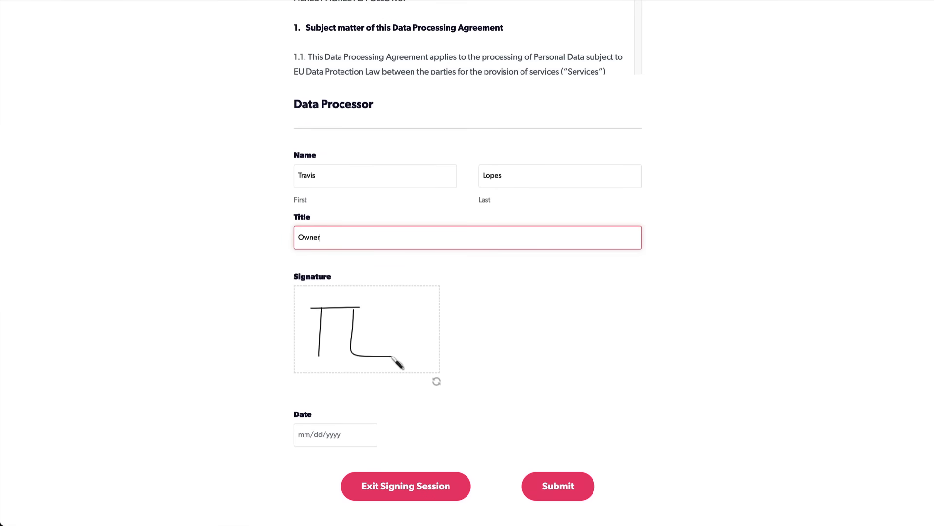
pyautogui.click(327, 435)
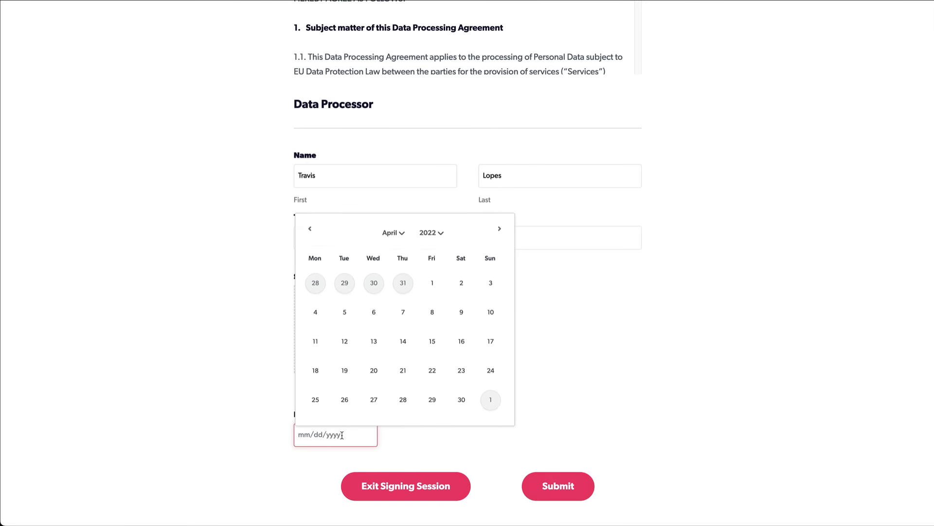
pyautogui.click(462, 371)
pyautogui.click(580, 493)
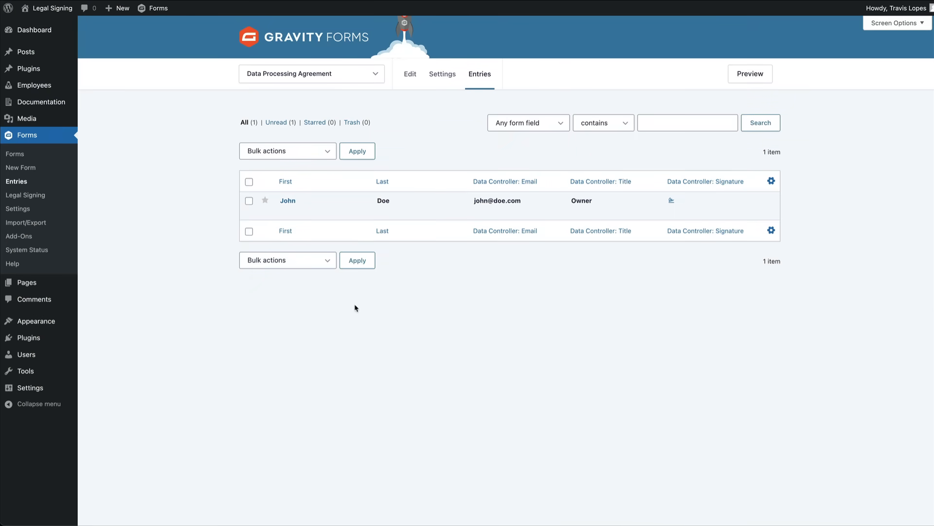
# Open the agreement's entry and expand the second signer's Audit Trail section.
pyautogui.click(284, 211)
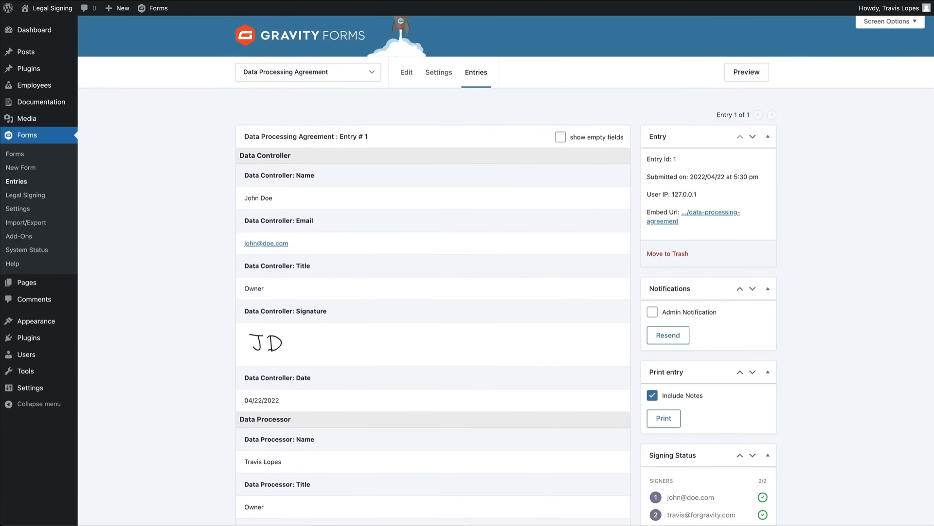
pyautogui.scroll(-1, 506, 270)
pyautogui.scroll(-2, 506, 270)
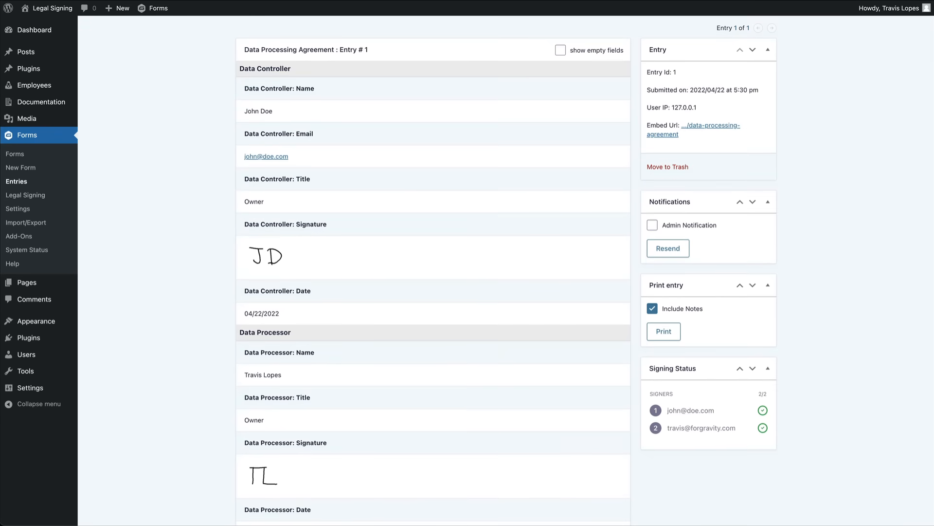
pyautogui.scroll(-3, 506, 271)
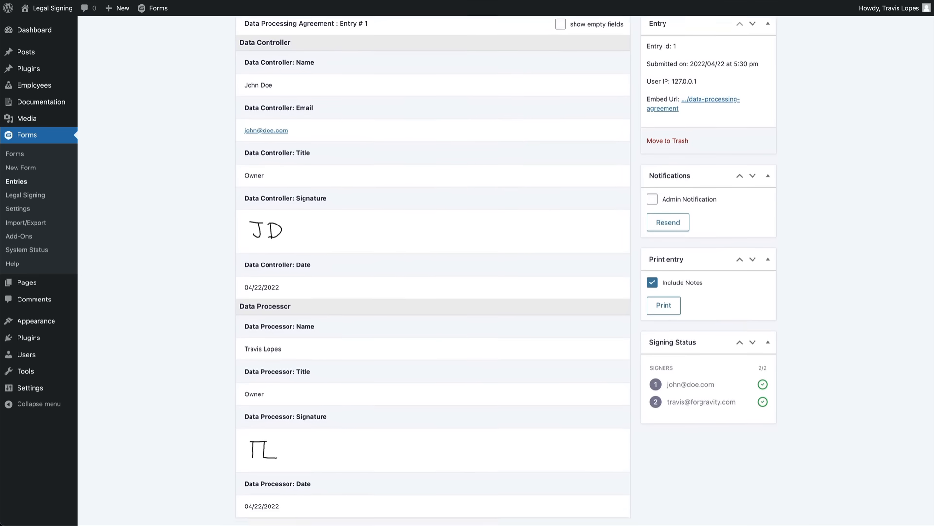
pyautogui.scroll(-10, 930, 343)
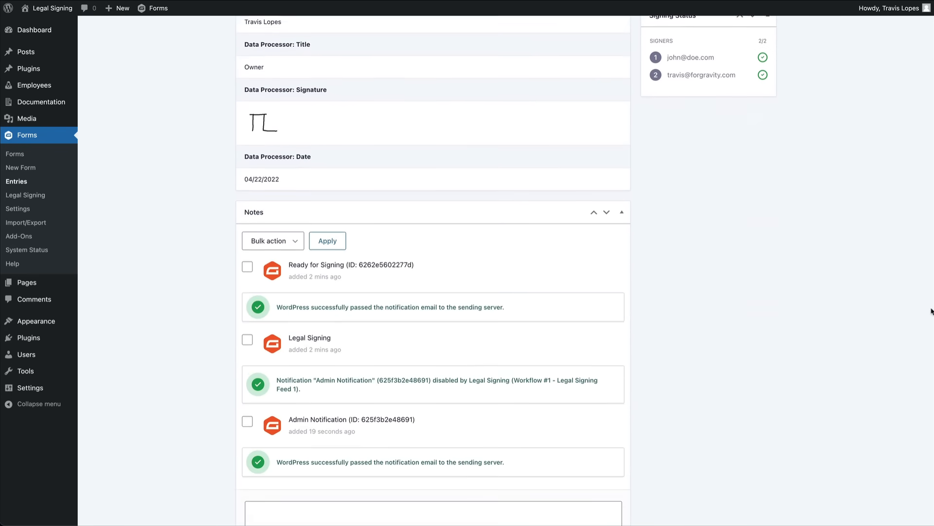
pyautogui.scroll(-8, 931, 343)
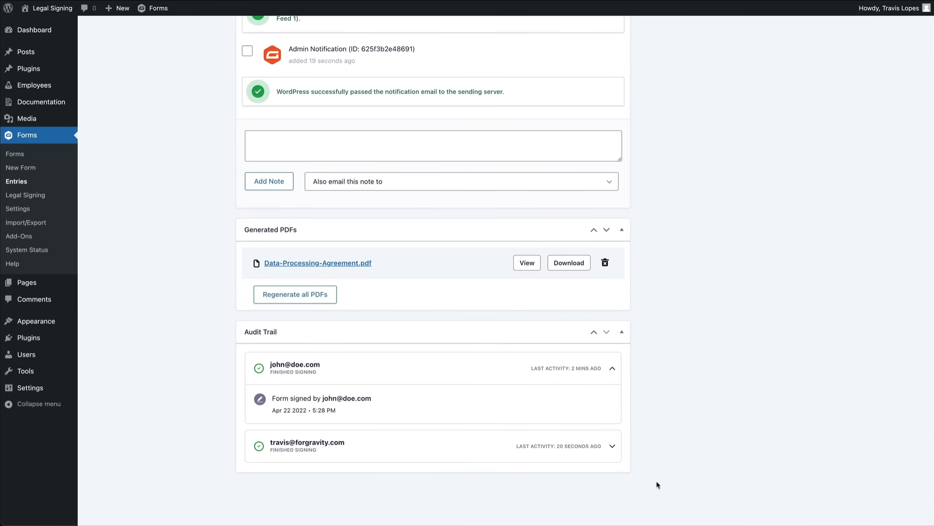
pyautogui.click(613, 447)
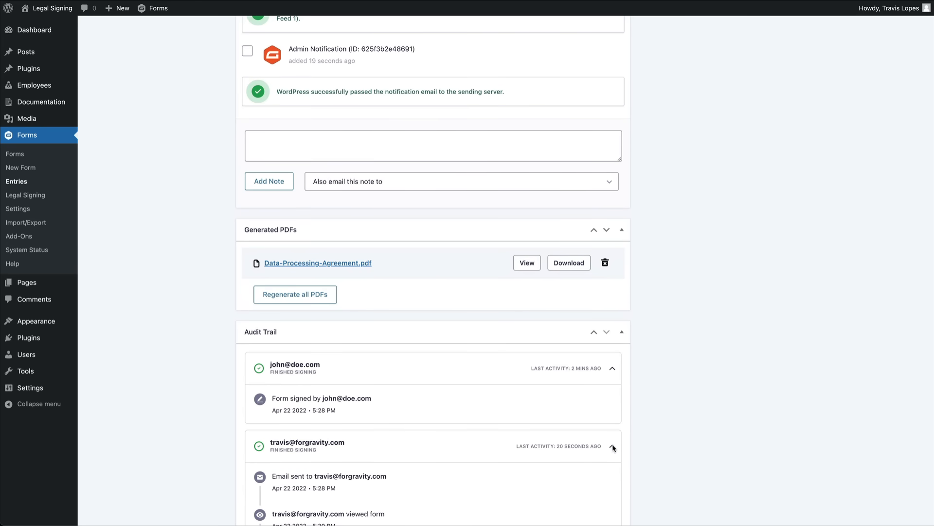
# View the generated Data-Processing-Agreement.pdf from the entry.
pyautogui.scroll(-1, 676, 434)
pyautogui.scroll(-3, 680, 435)
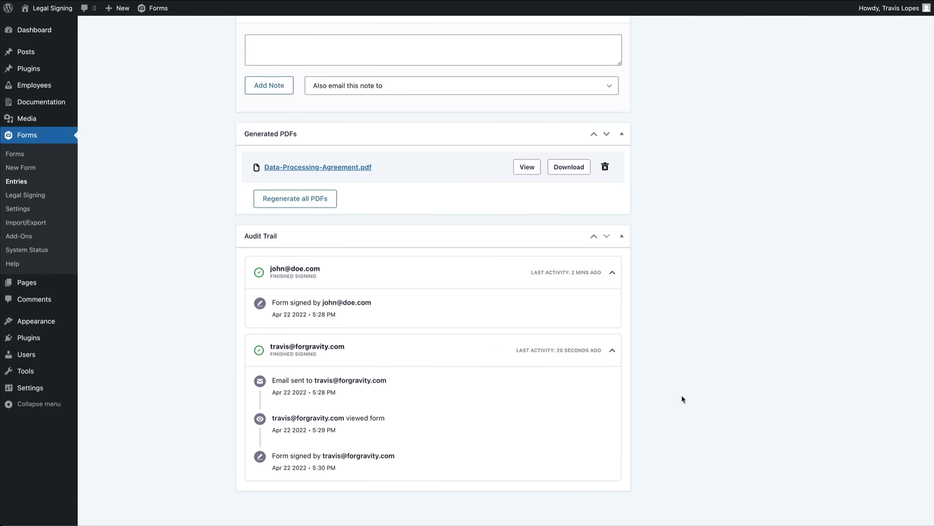
pyautogui.click(526, 165)
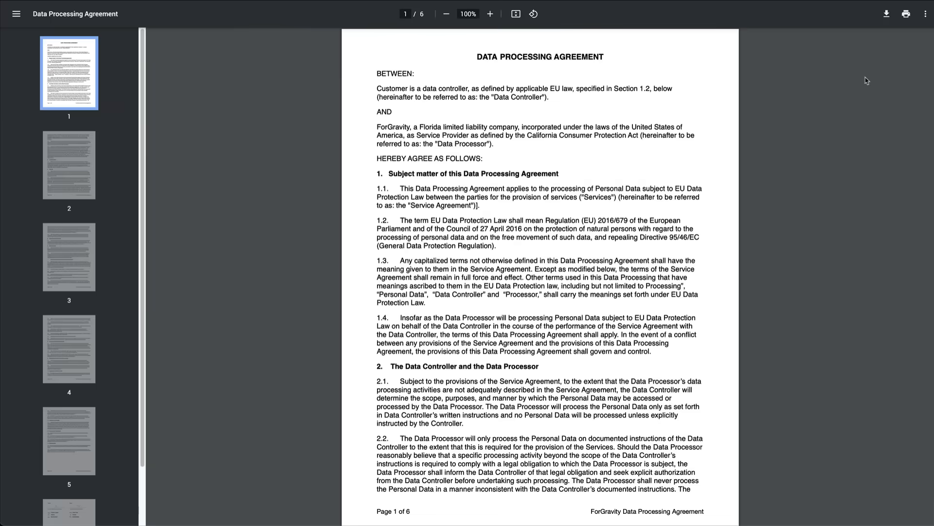
# Scroll the PDF past both signatures on page 6 to the page 7 Signature Certificate.
pyautogui.scroll(-3, 910, 80)
pyautogui.scroll(-20, 541, 272)
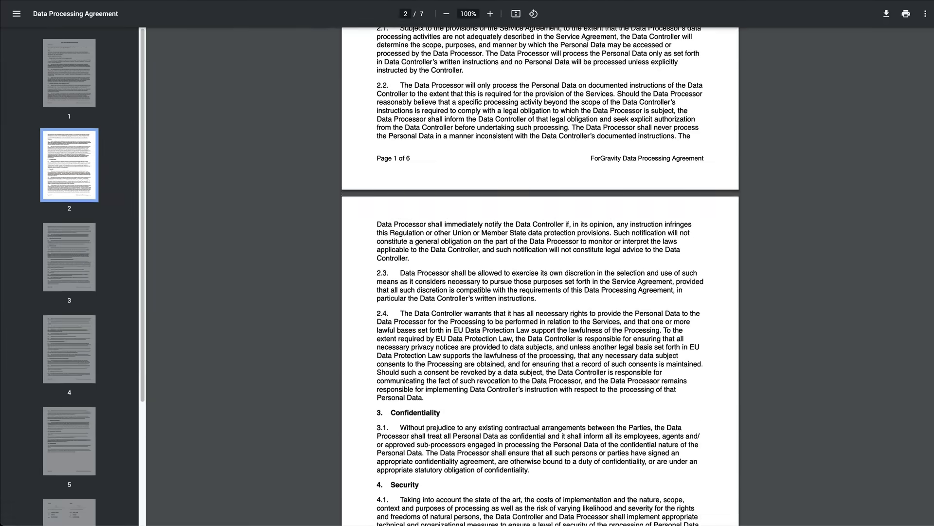
pyautogui.scroll(-20, 540, 272)
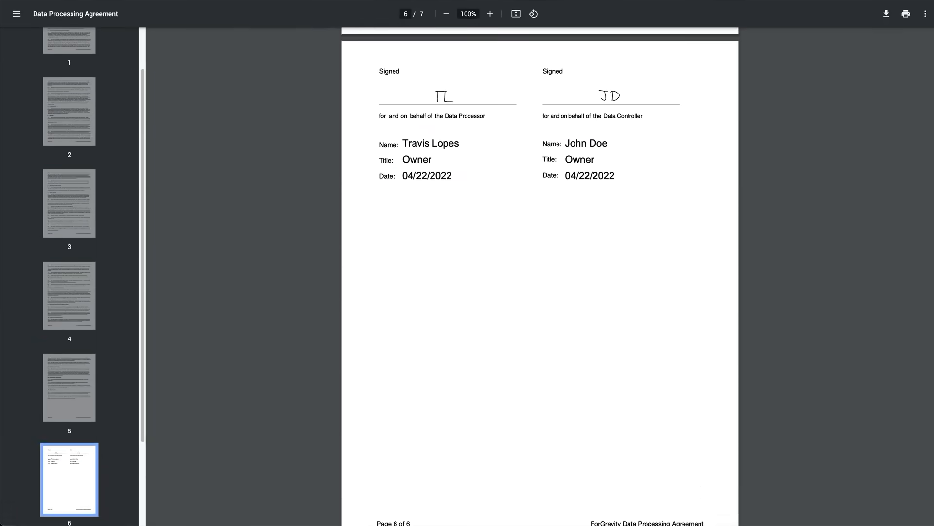
pyautogui.scroll(-10, 540, 277)
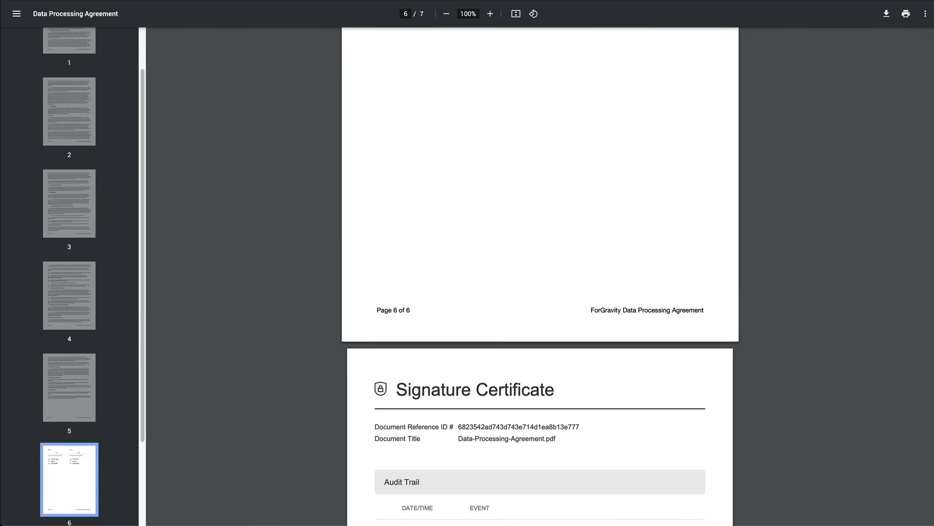
pyautogui.scroll(-2, 540, 273)
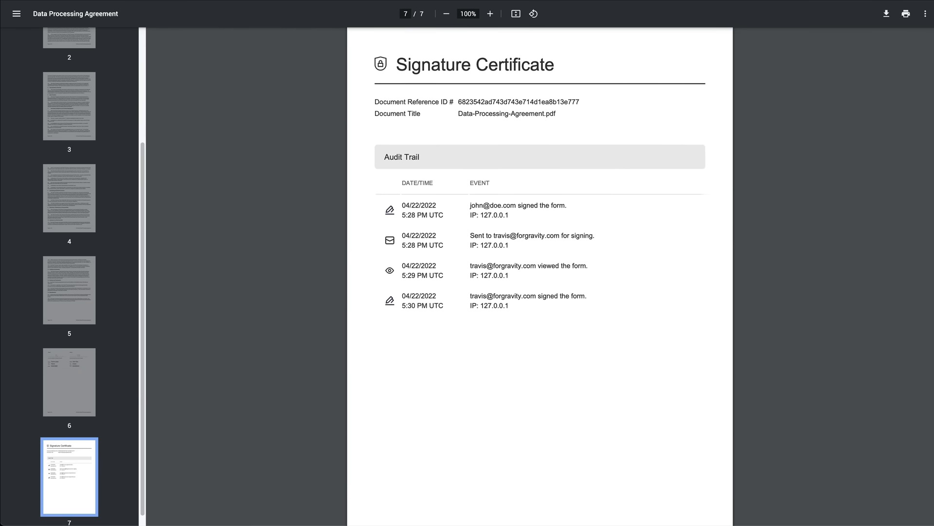